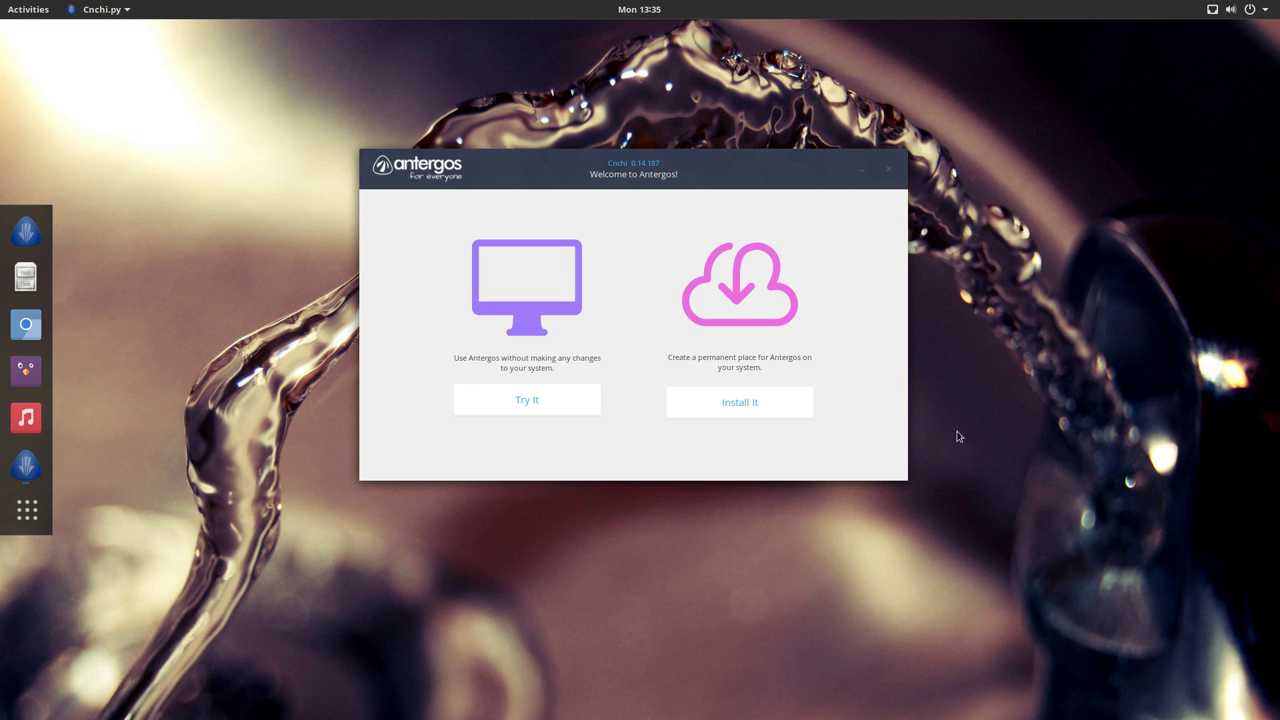
Step: Choose to install Antergos with Español as the installer language, continuing to the system check
drag(658, 167, 647, 176)
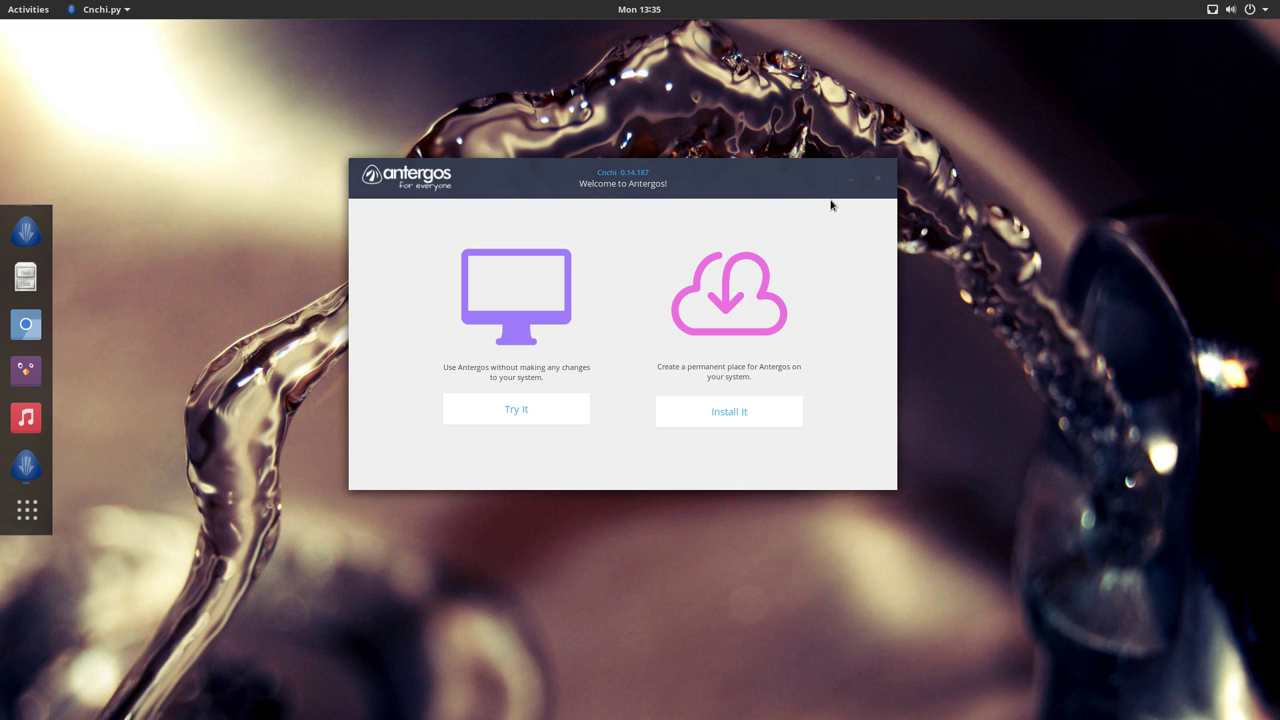
drag(781, 175, 709, 155)
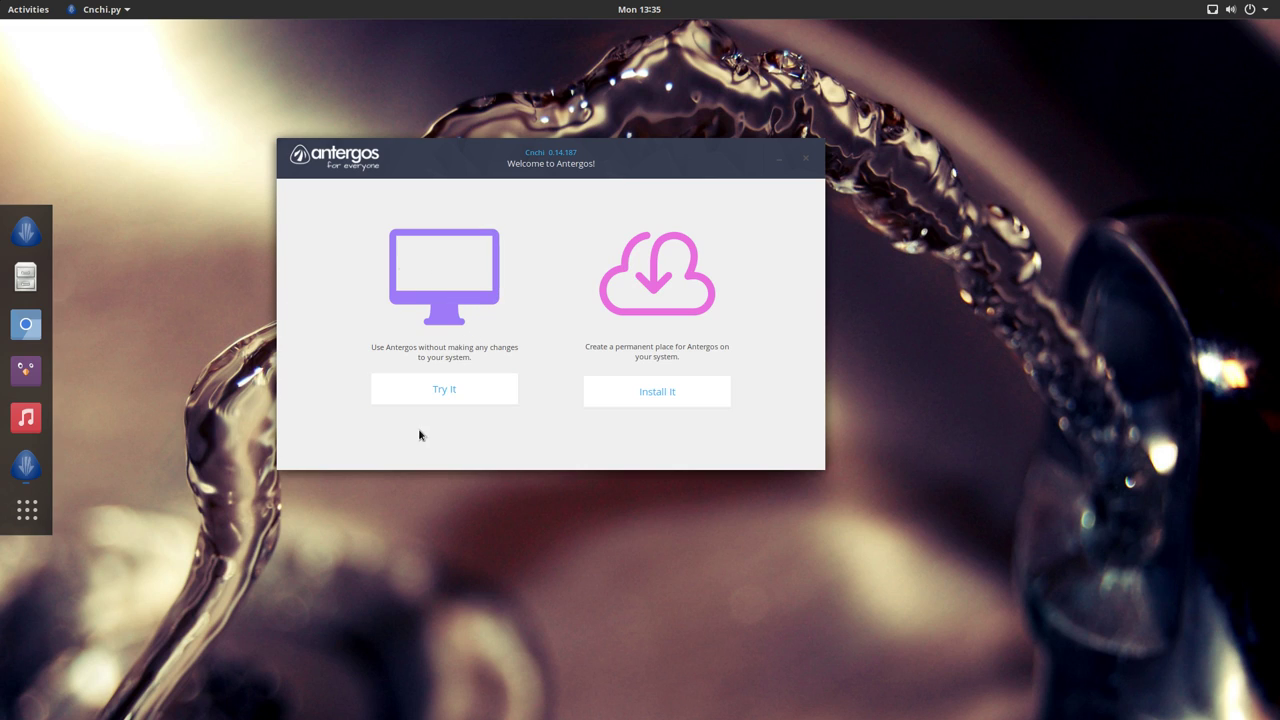
click(673, 403)
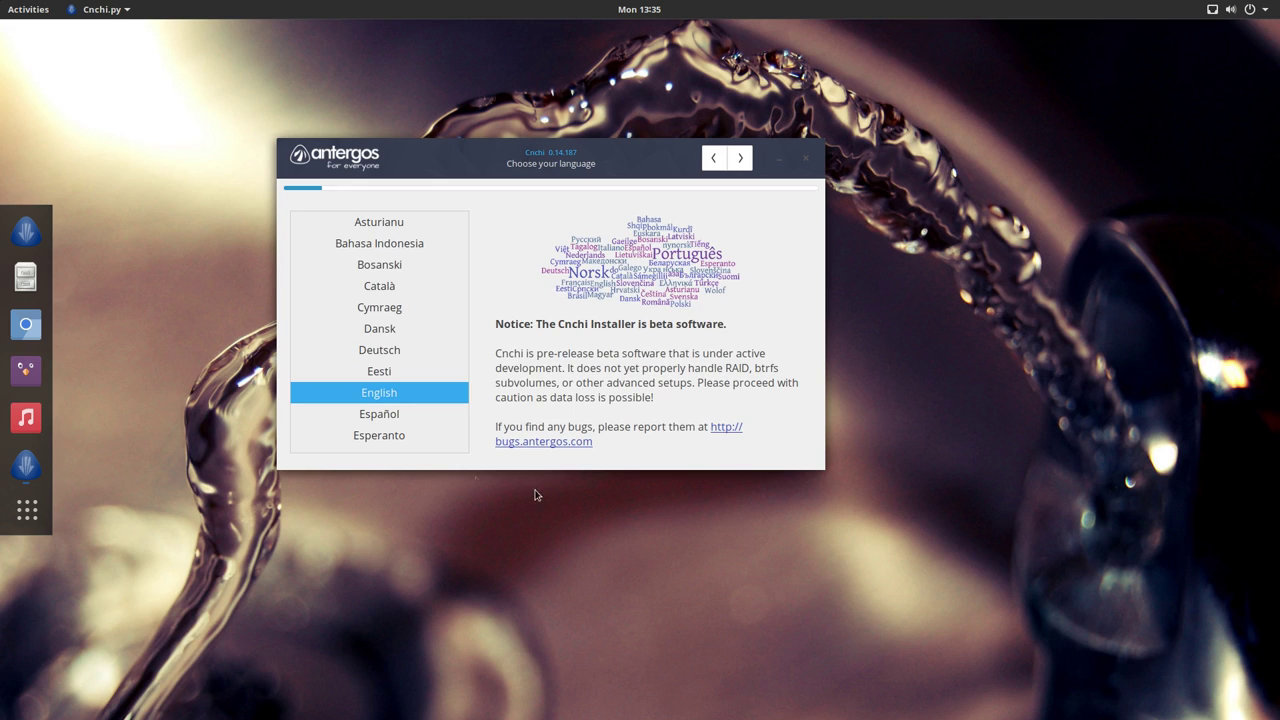
click(394, 412)
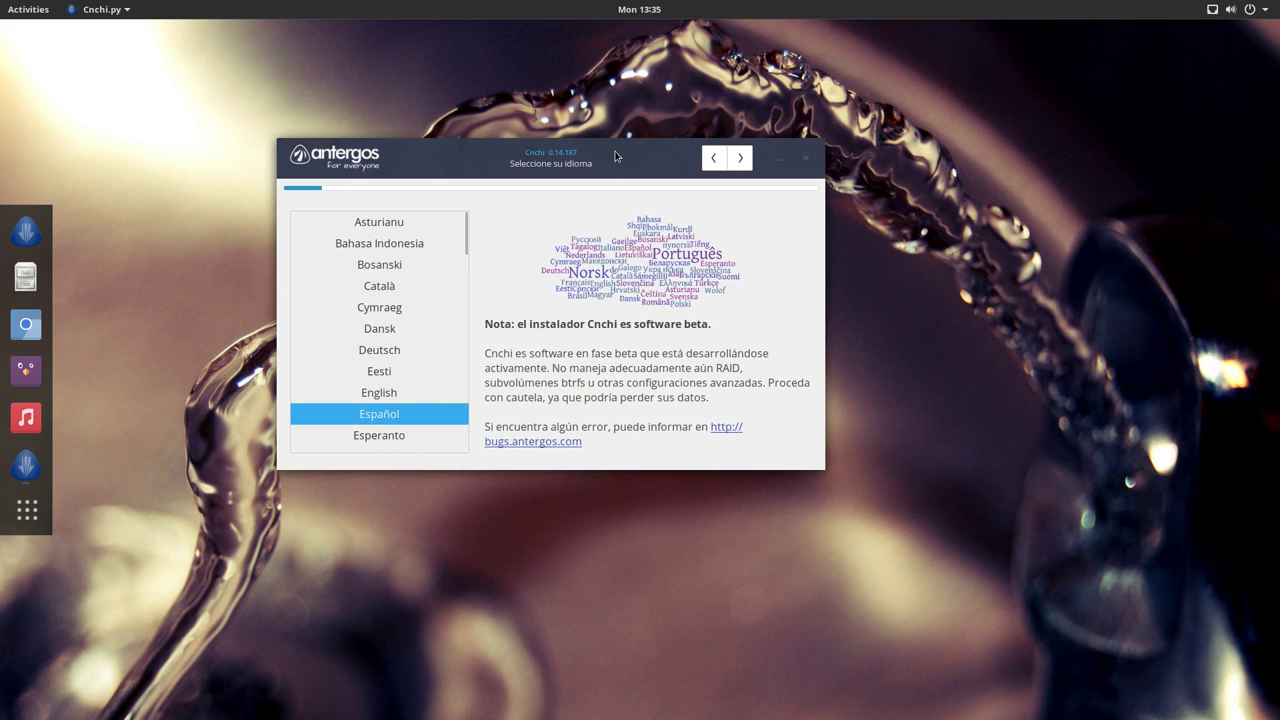
click(736, 145)
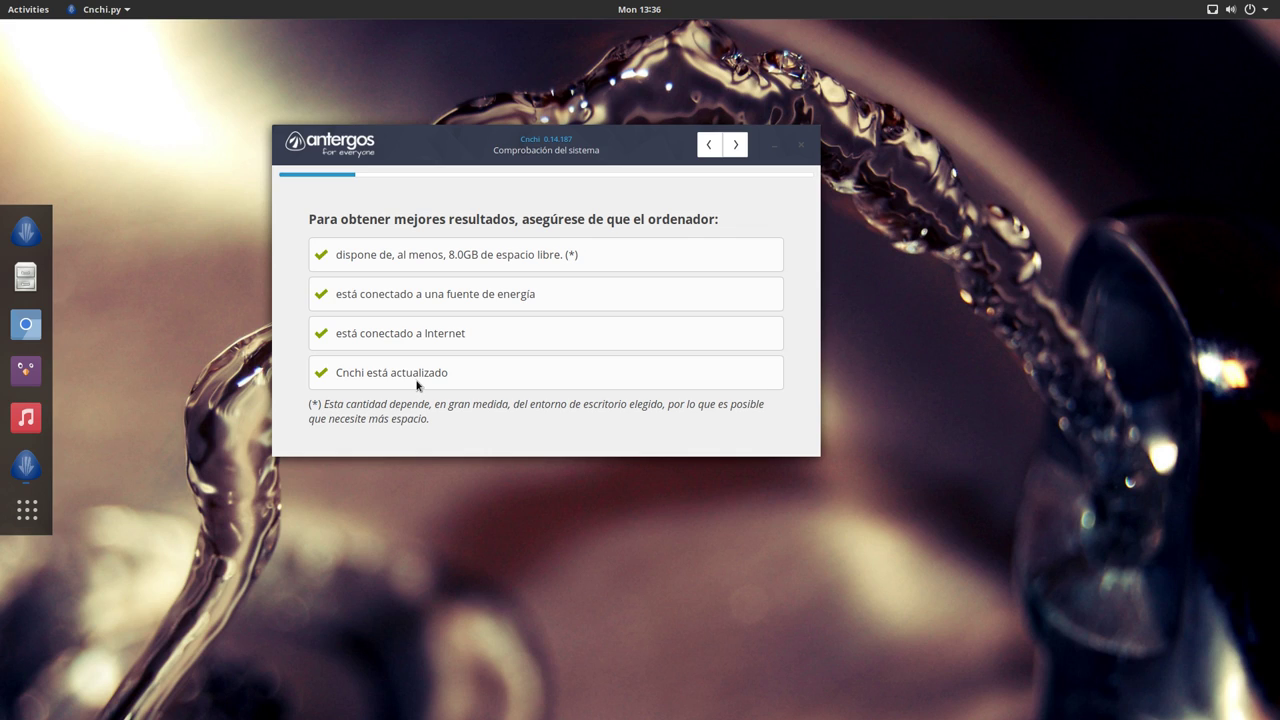
Step: Set the location to Spanish (ES), Spain and accept the Europe/Madrid timezone
drag(442, 139, 446, 128)
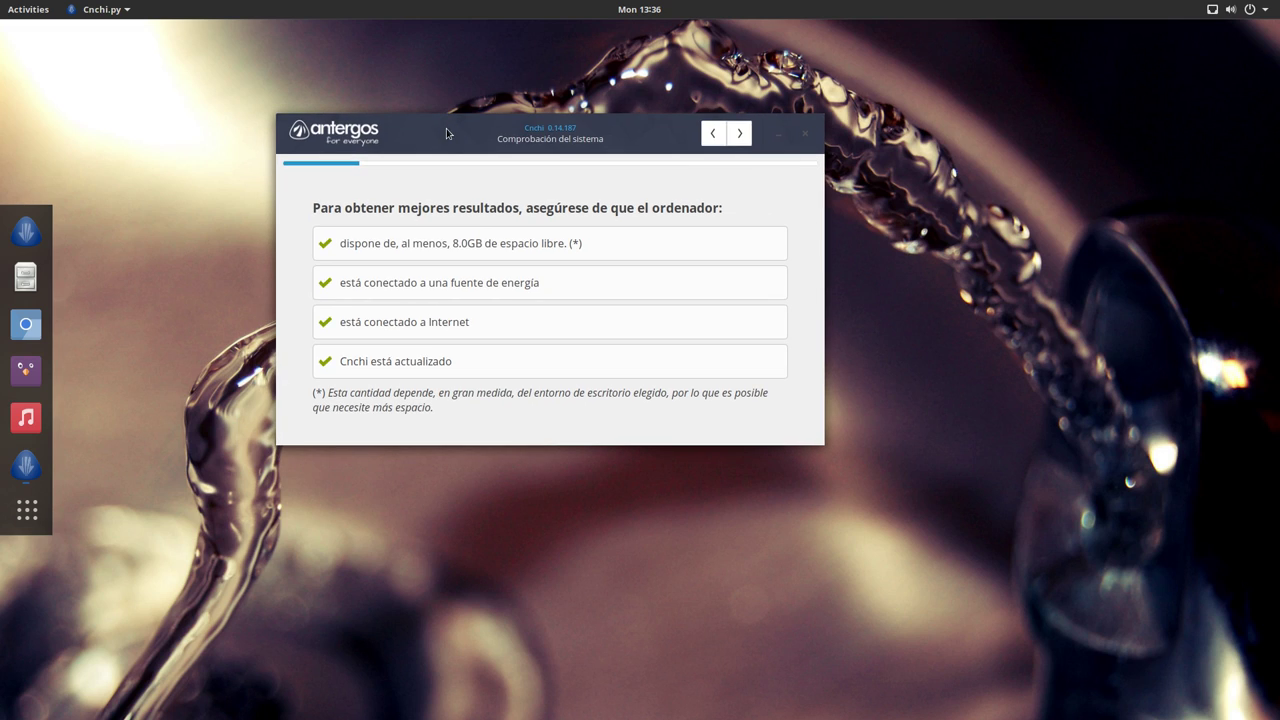
click(739, 133)
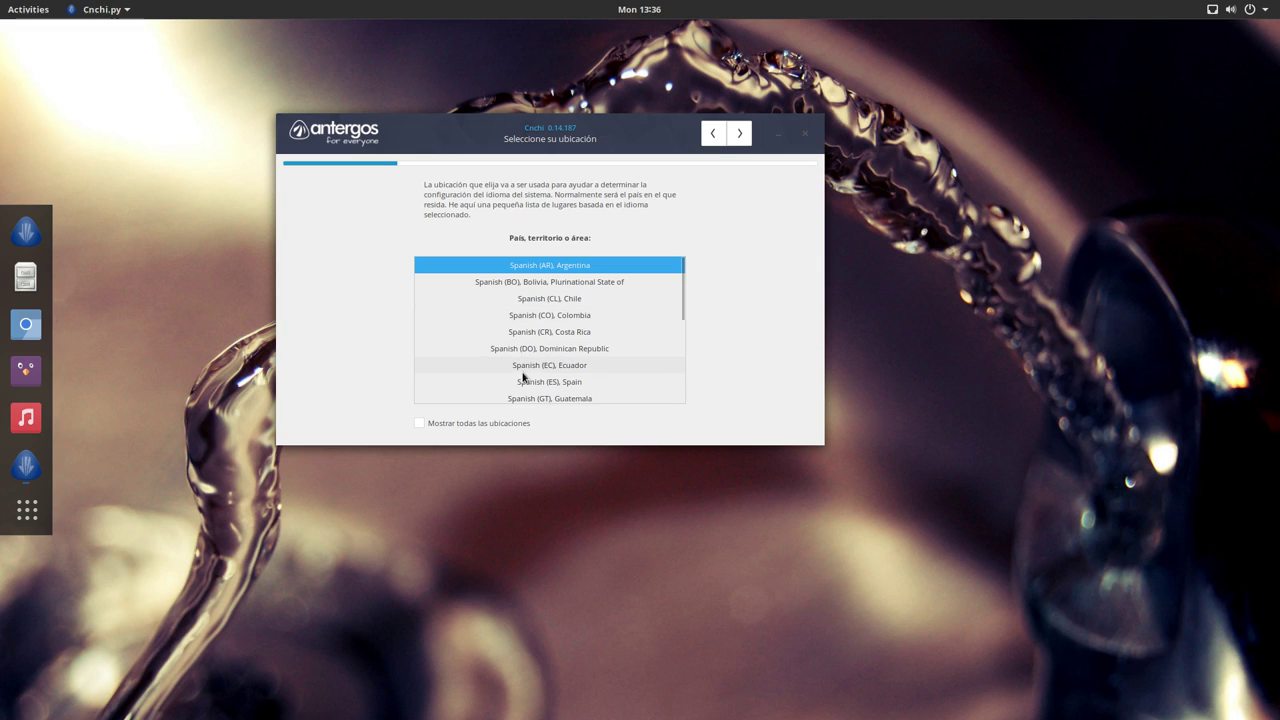
click(564, 382)
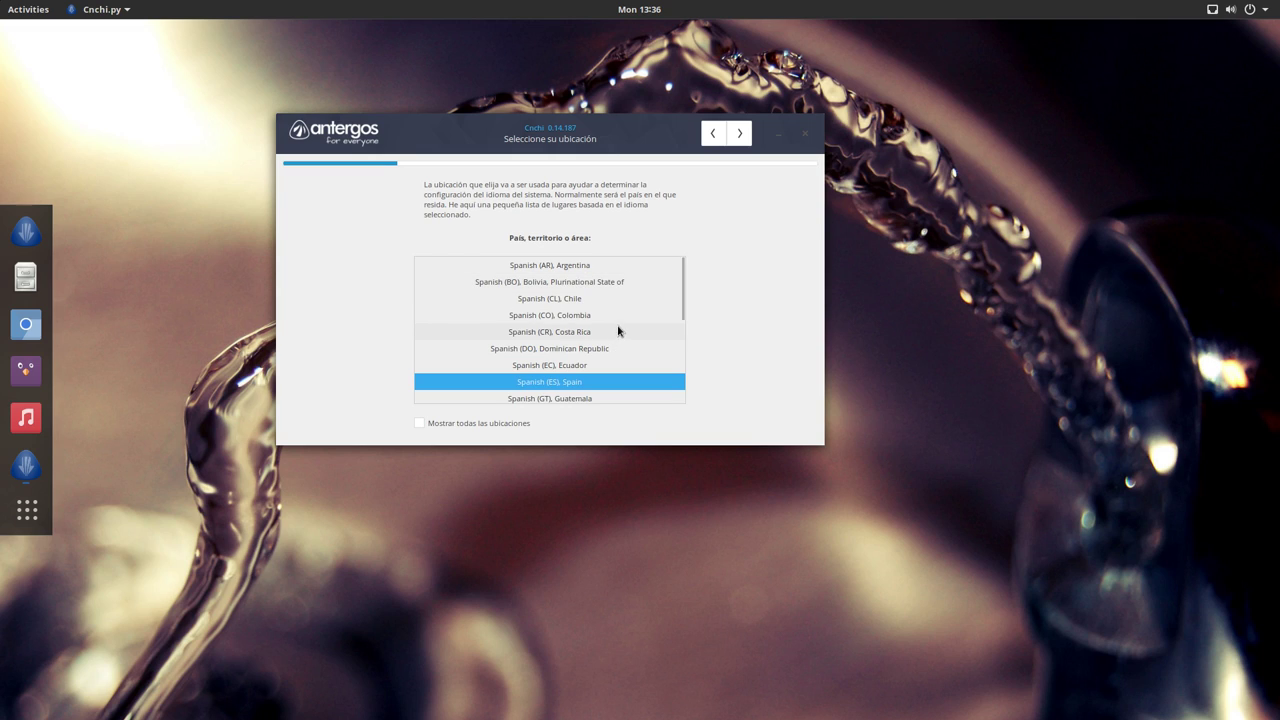
click(741, 133)
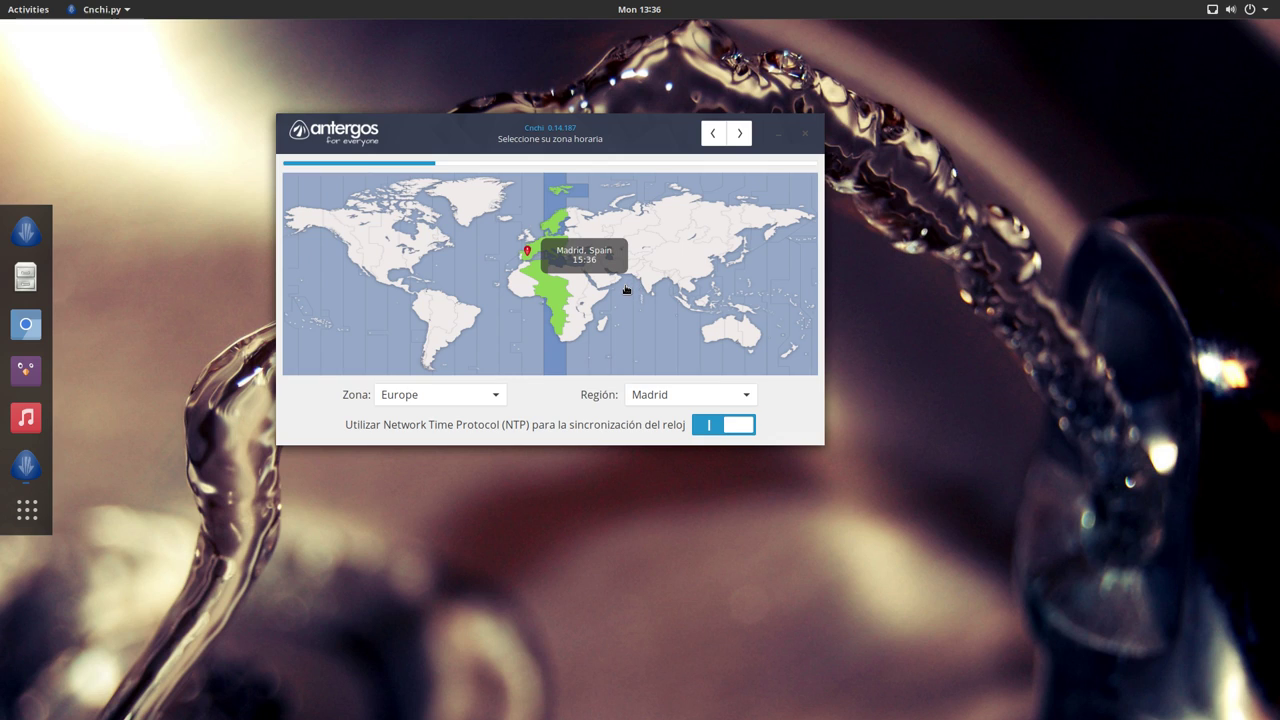
click(741, 142)
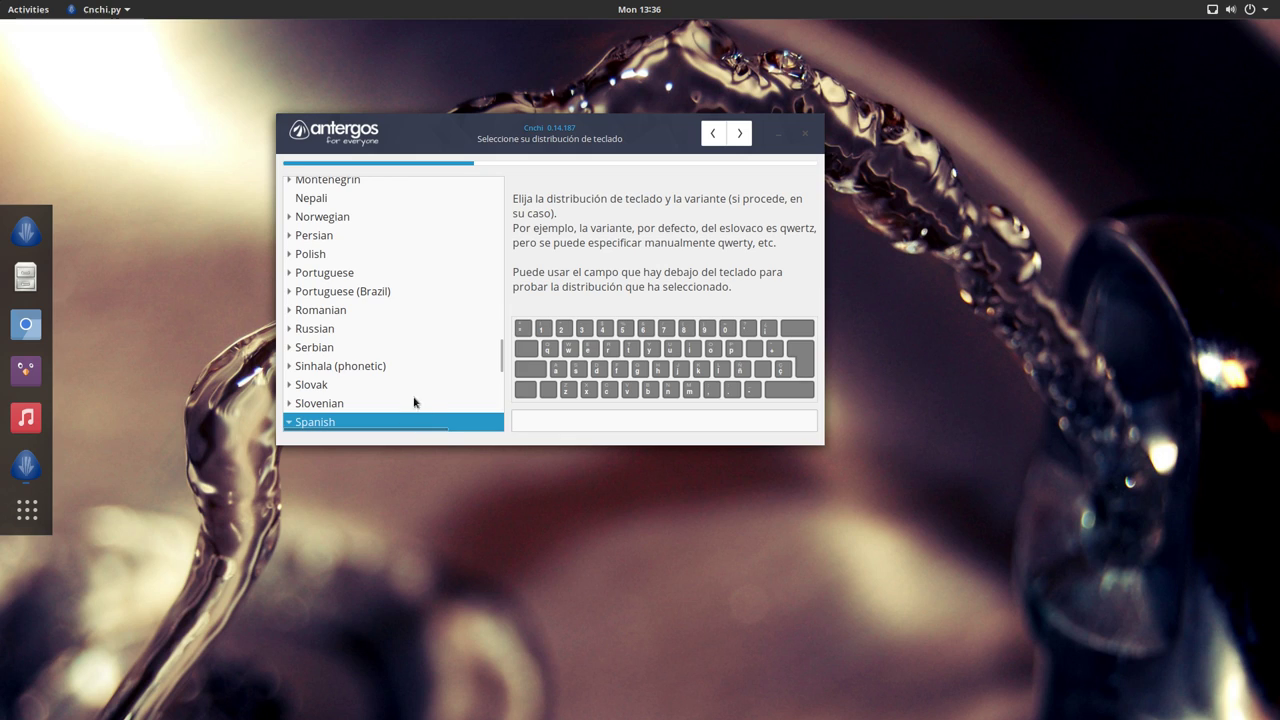
Step: Test the Spanish keyboard layout by typing ñññ in the test field
scroll(500, 357, down, 4)
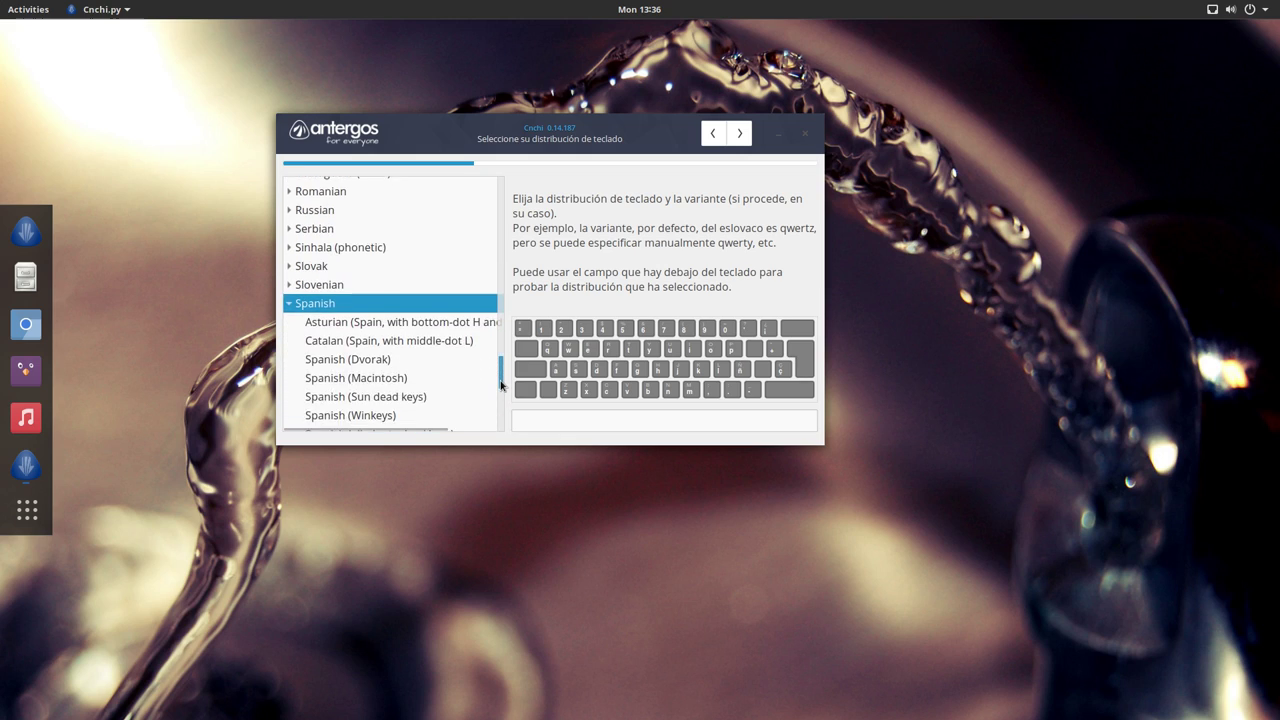
click(538, 420)
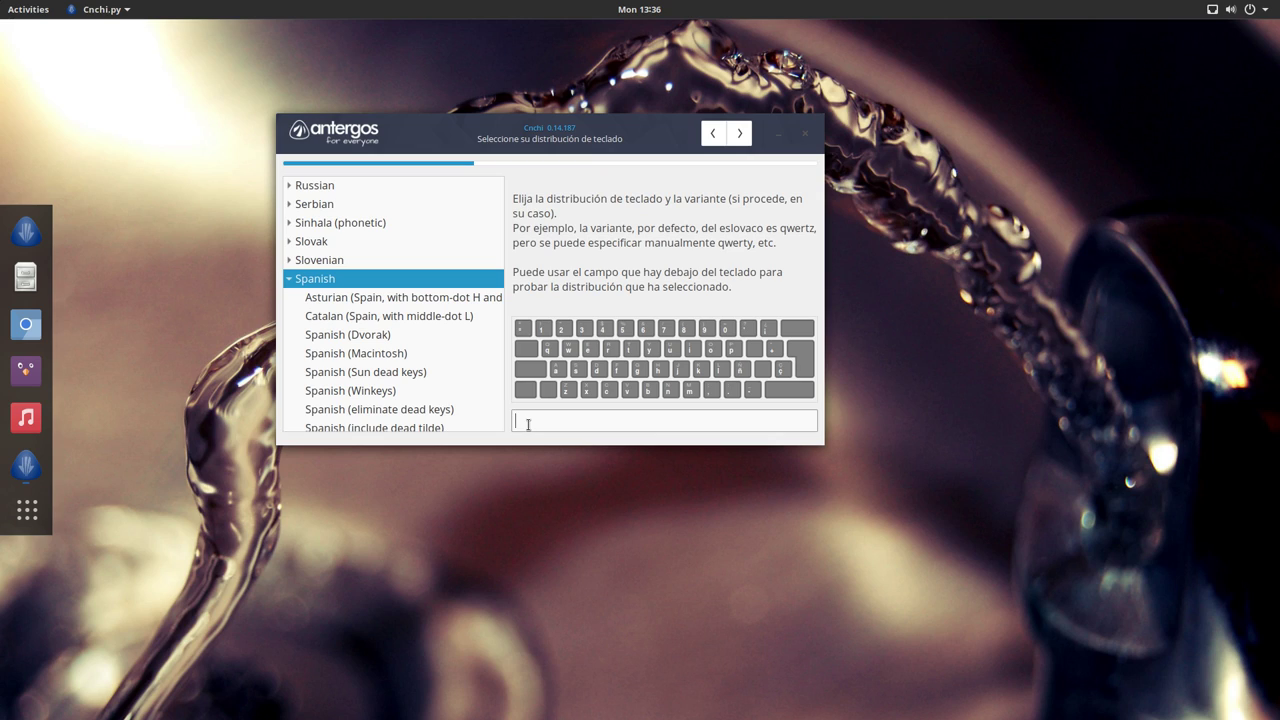
text(ñññ)
Step: Advance to the Elija su escritorio page, leaving GNOME as the selected desktop
click(739, 133)
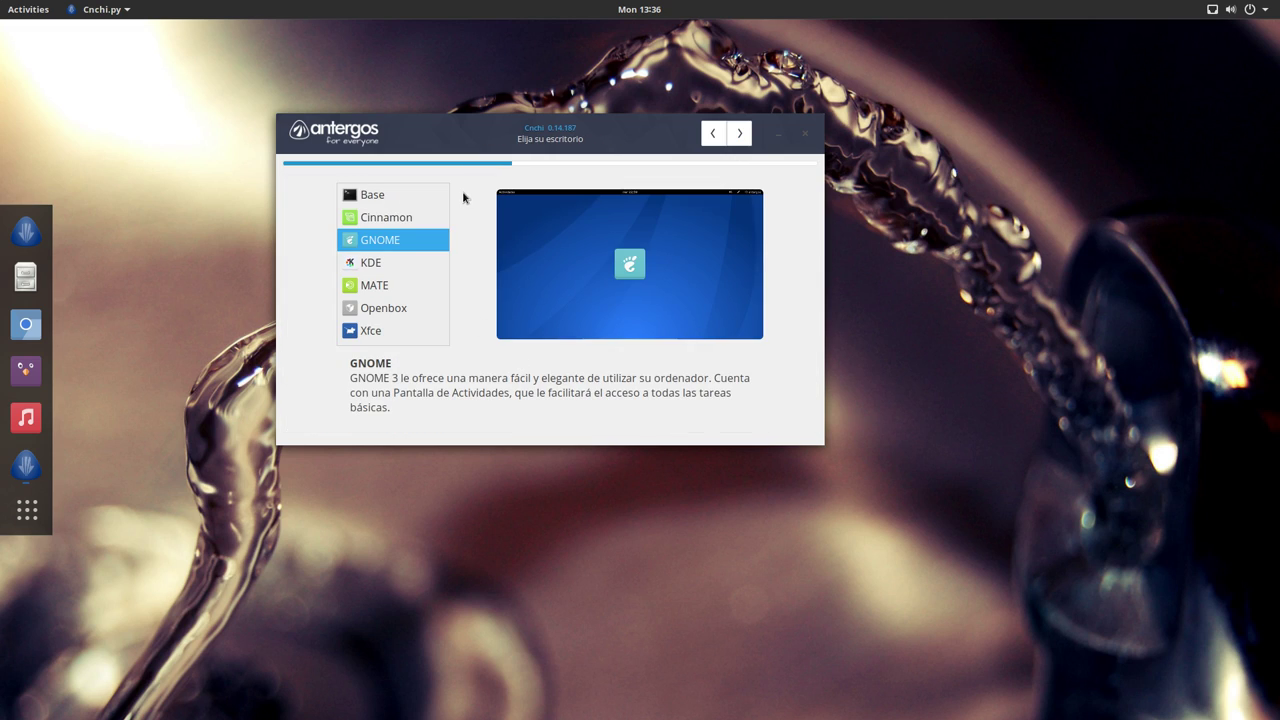
drag(526, 134, 541, 107)
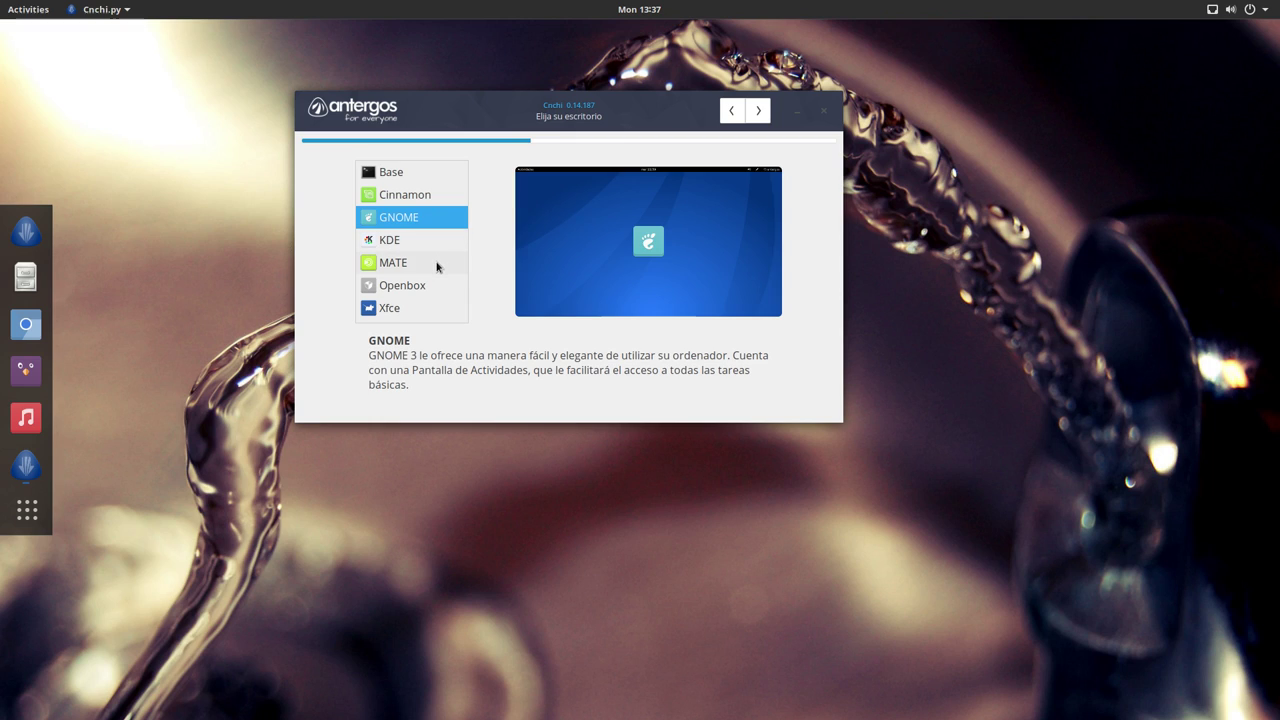
Step: Accept GNOME, then disable Chromium Web Browser and enable Uncomplicated Firewall among its features
click(757, 113)
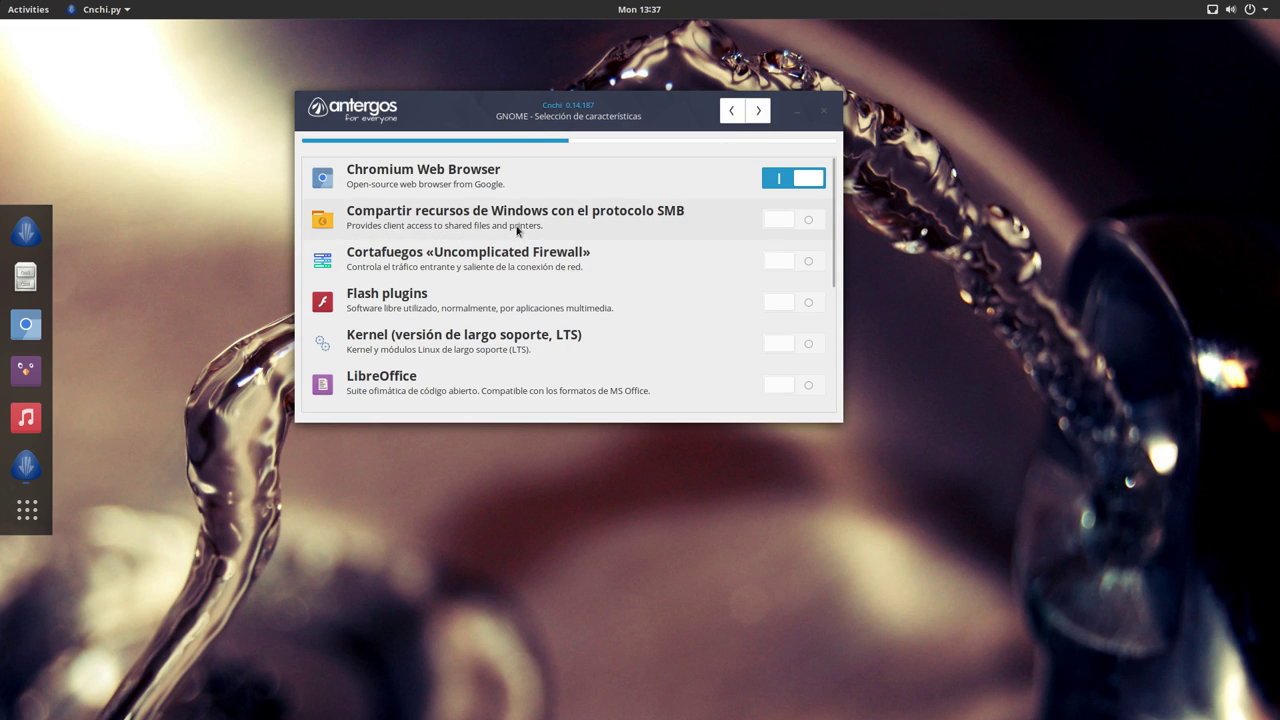
mouse_move(448, 186)
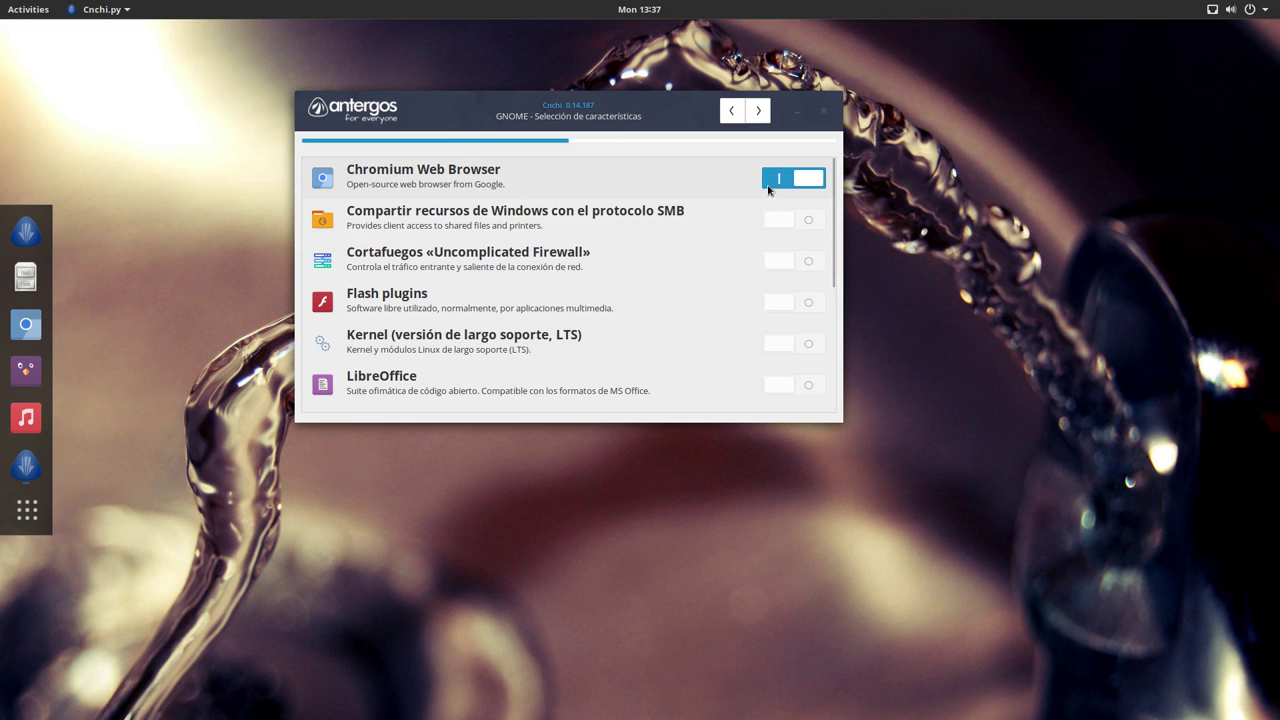
click(770, 183)
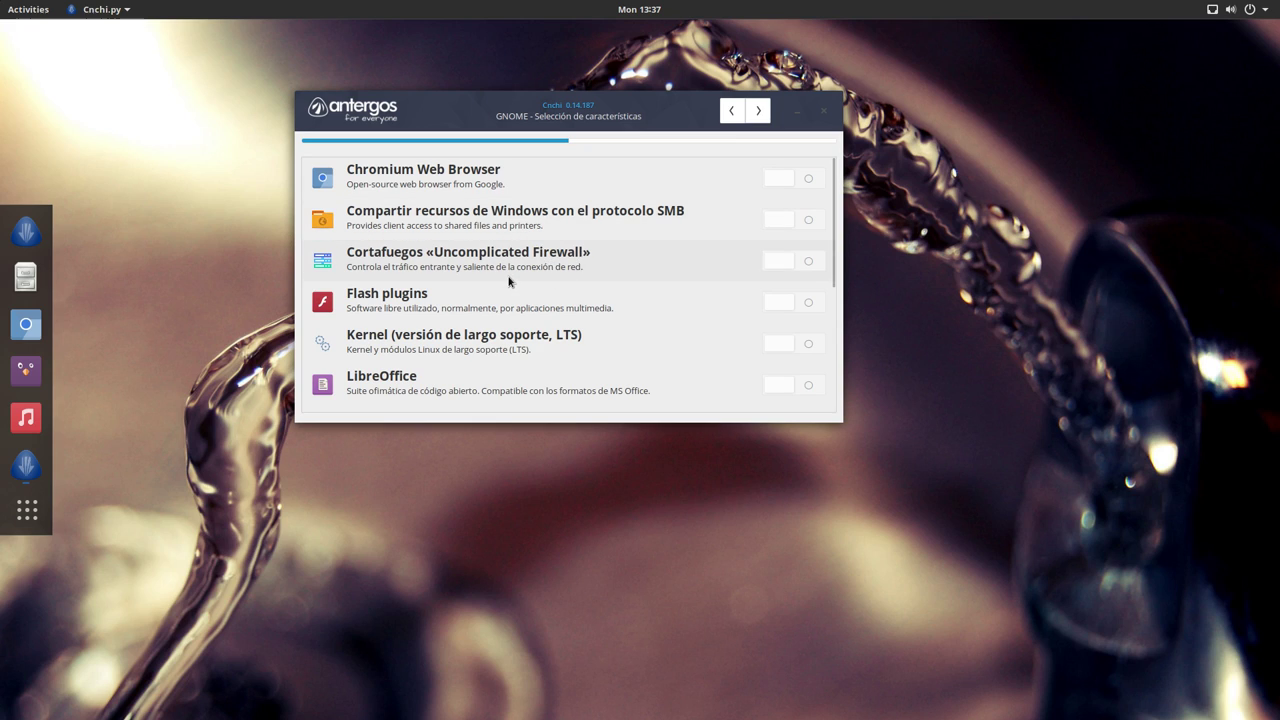
click(810, 264)
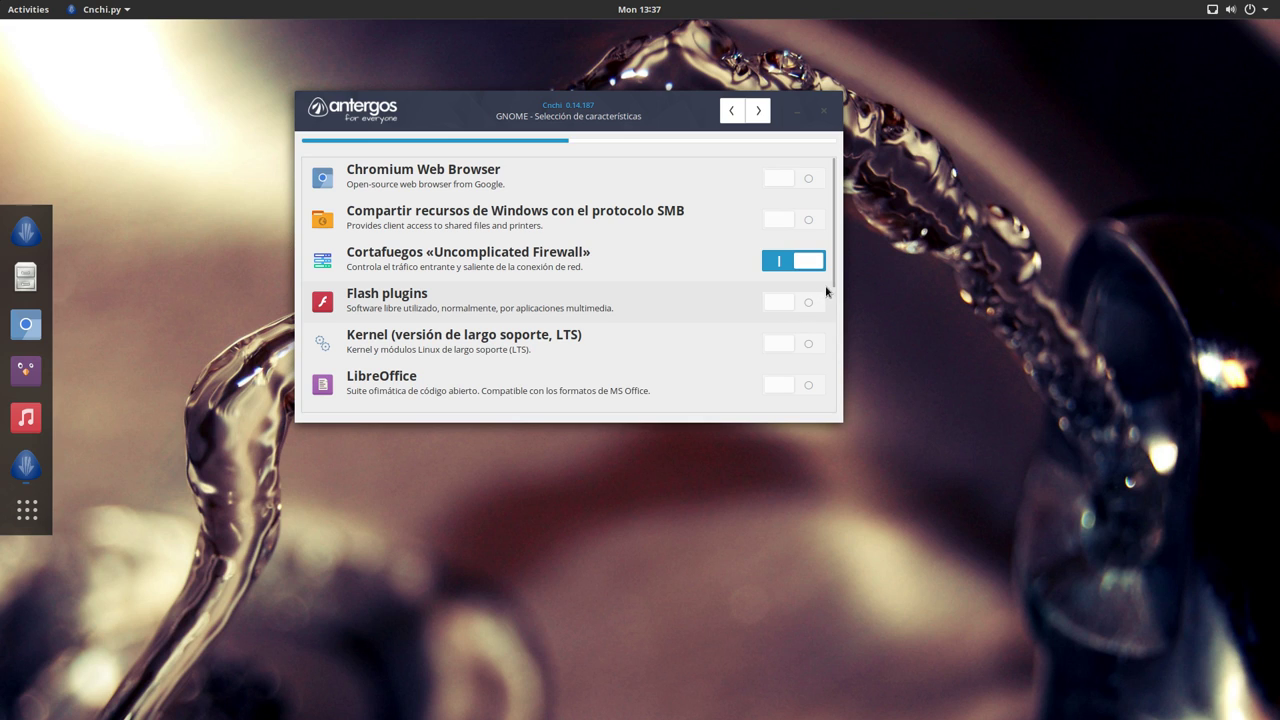
drag(826, 291, 831, 326)
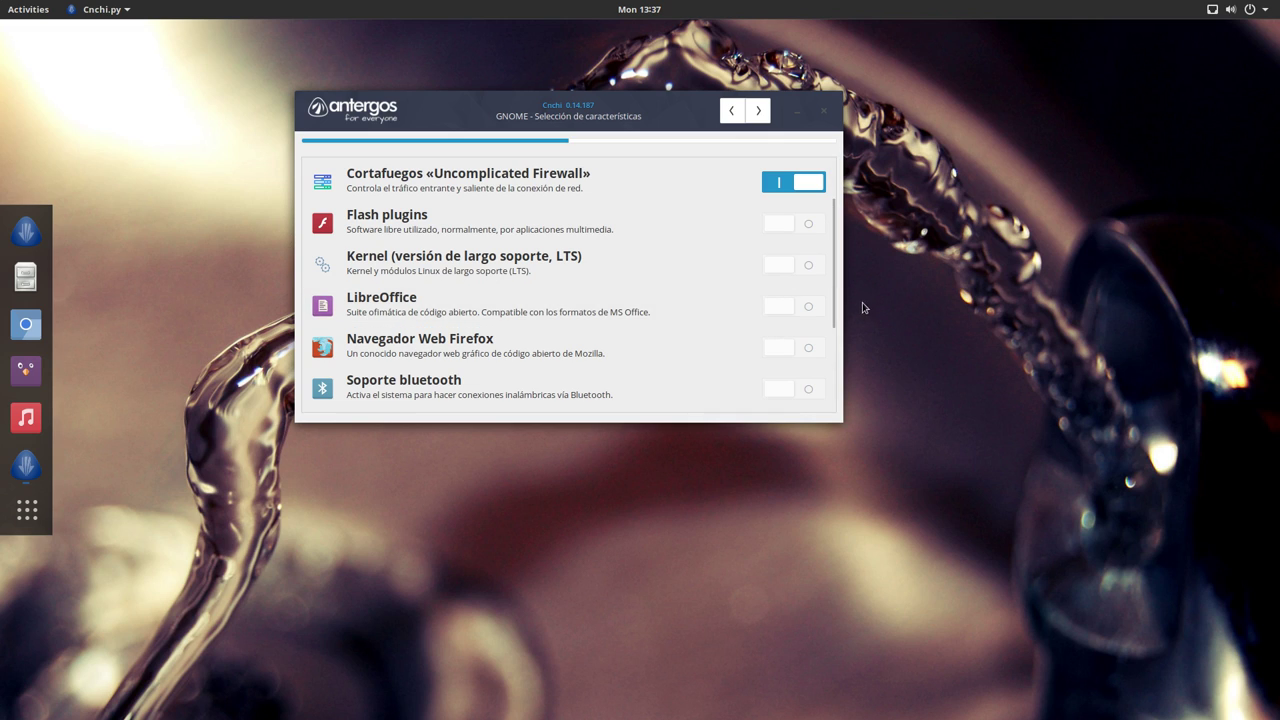
mouse_move(835, 312)
mouse_down()
mouse_move(835, 263)
mouse_move(835, 306)
mouse_up()
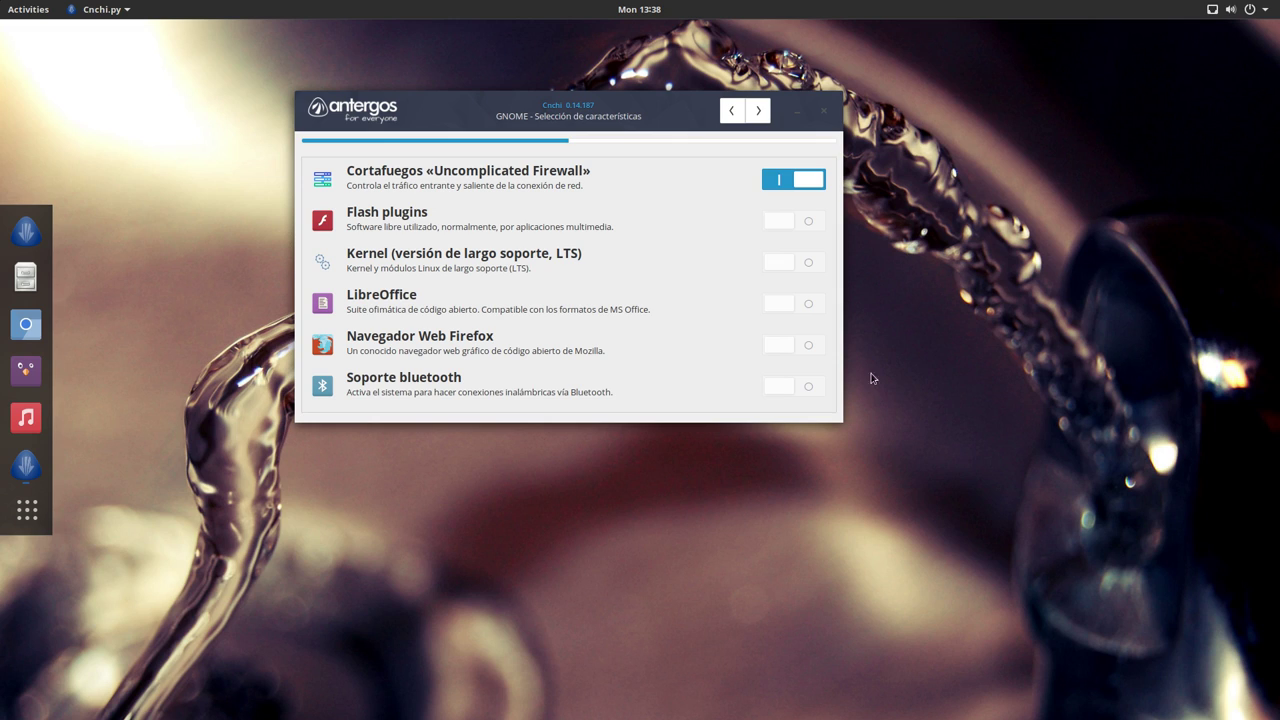
Step: Enable Firefox and AUR support, and turn off printing support
click(815, 350)
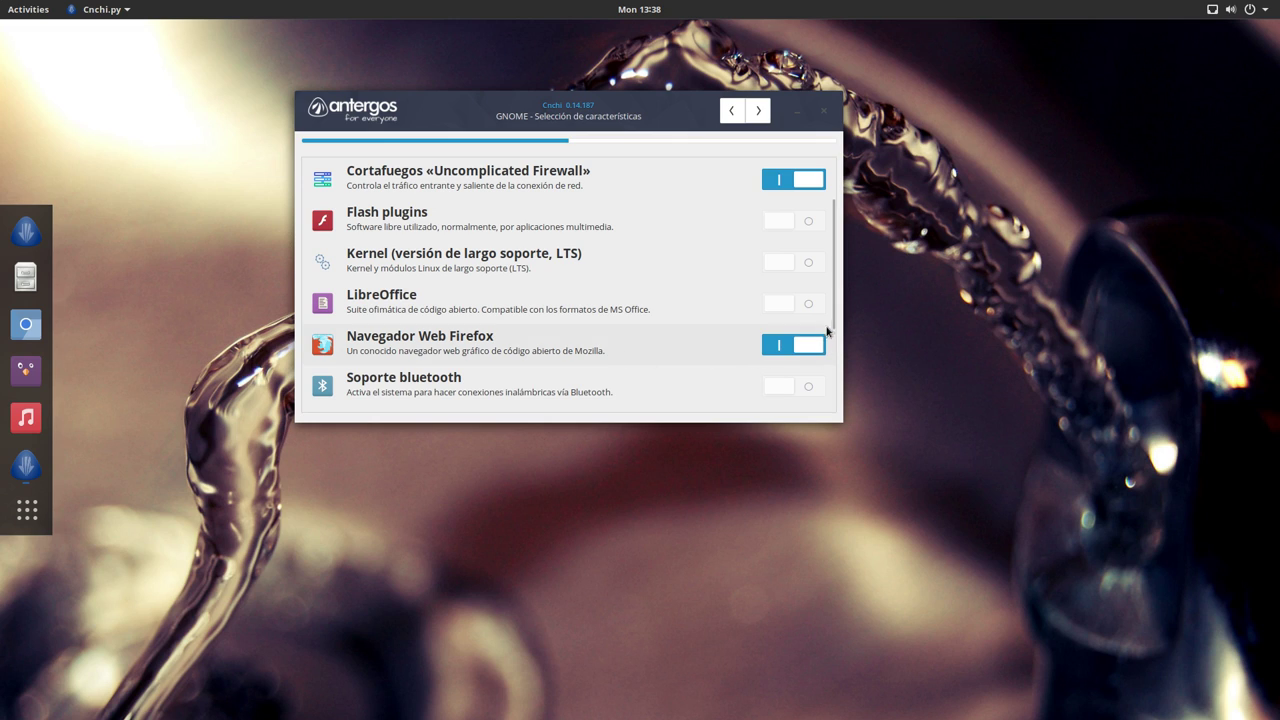
drag(833, 314, 803, 346)
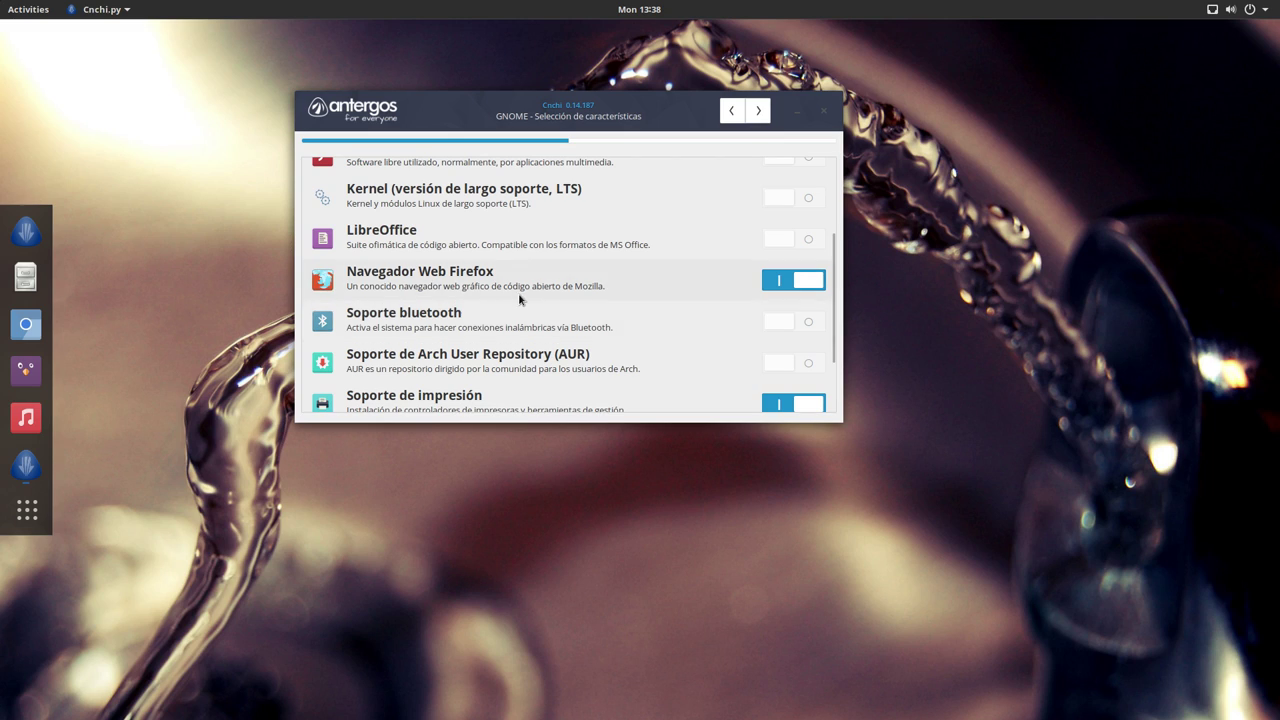
drag(833, 353, 833, 377)
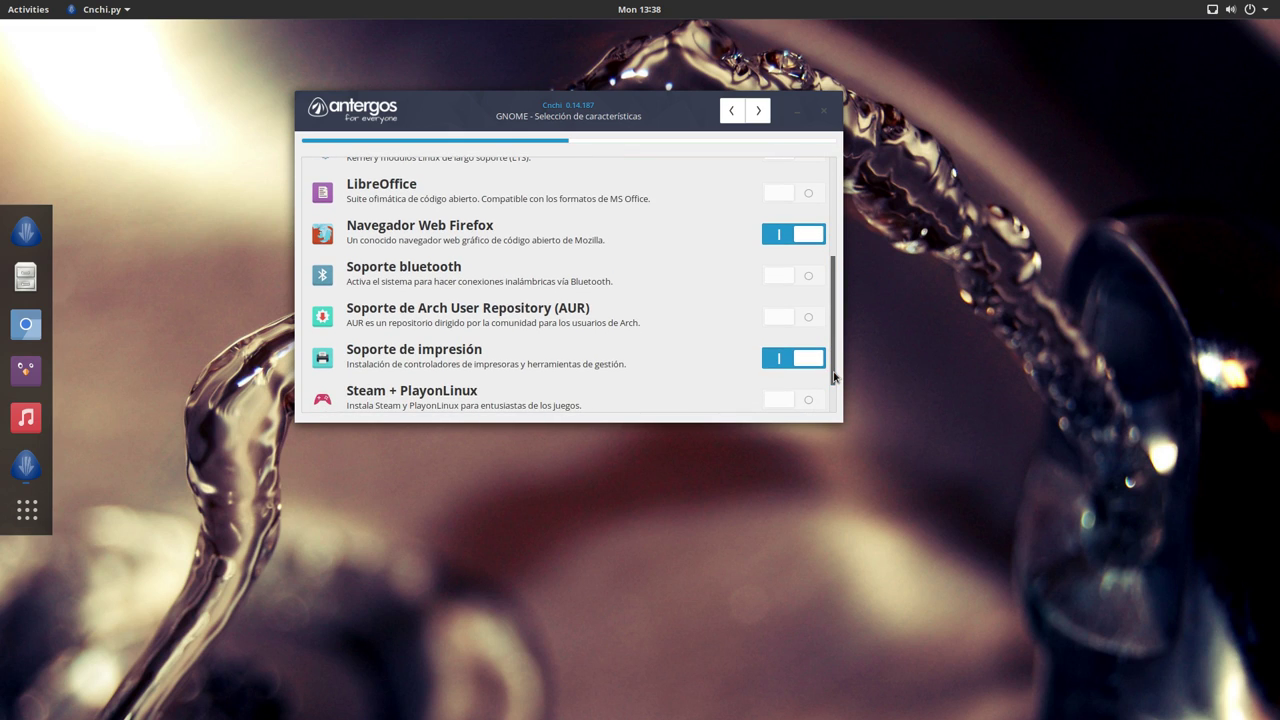
click(810, 320)
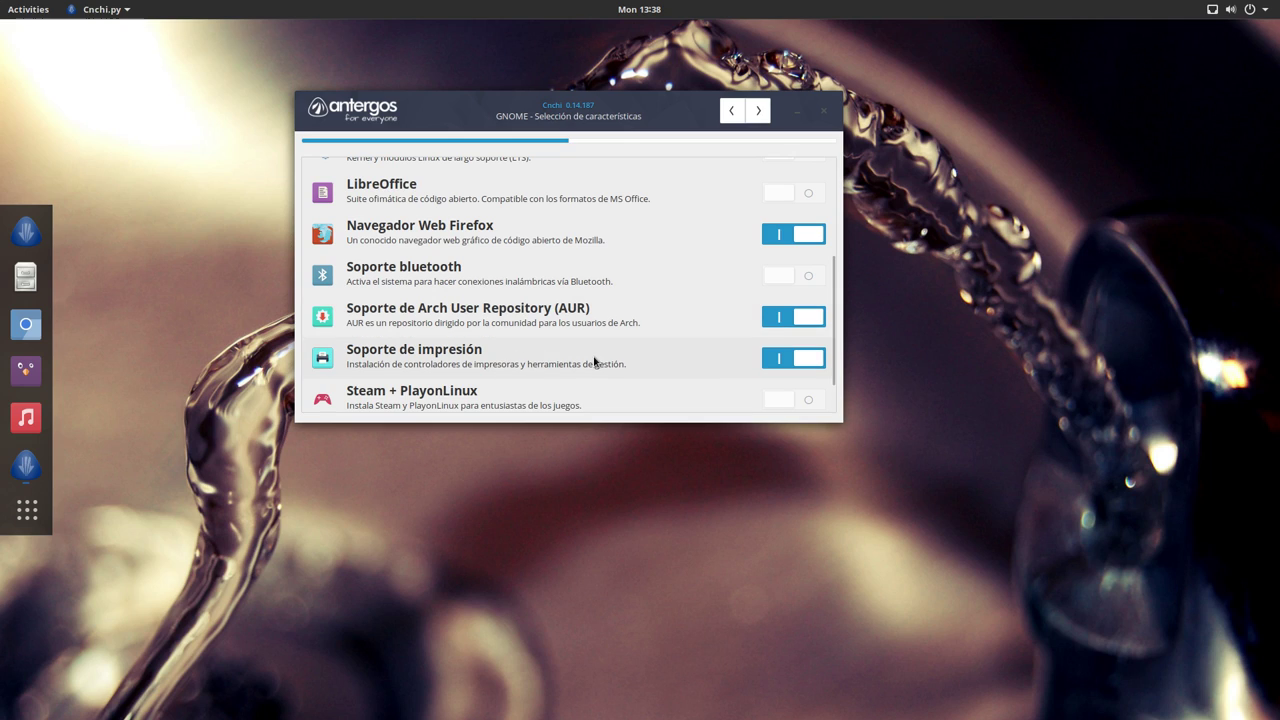
click(783, 363)
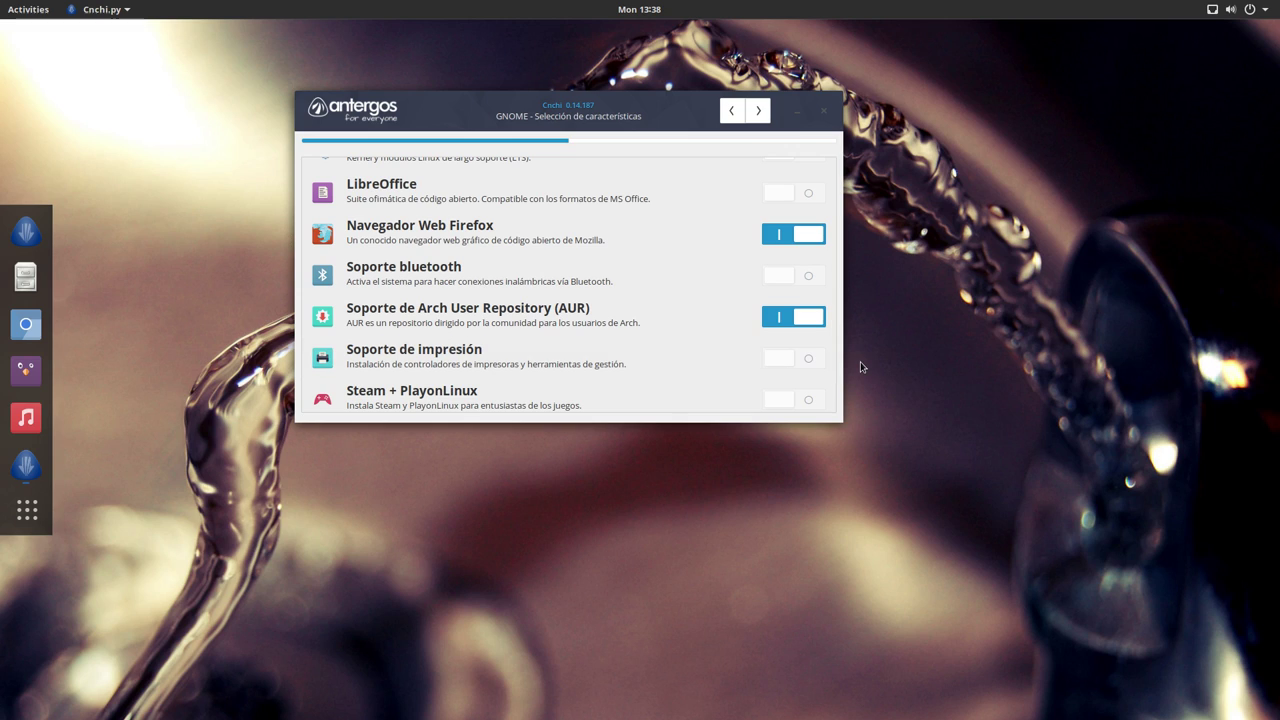
Step: Toggle the Tipografía Truetype Extra feature on, off and on again, then return to the list top
scroll(832, 372, down, 2)
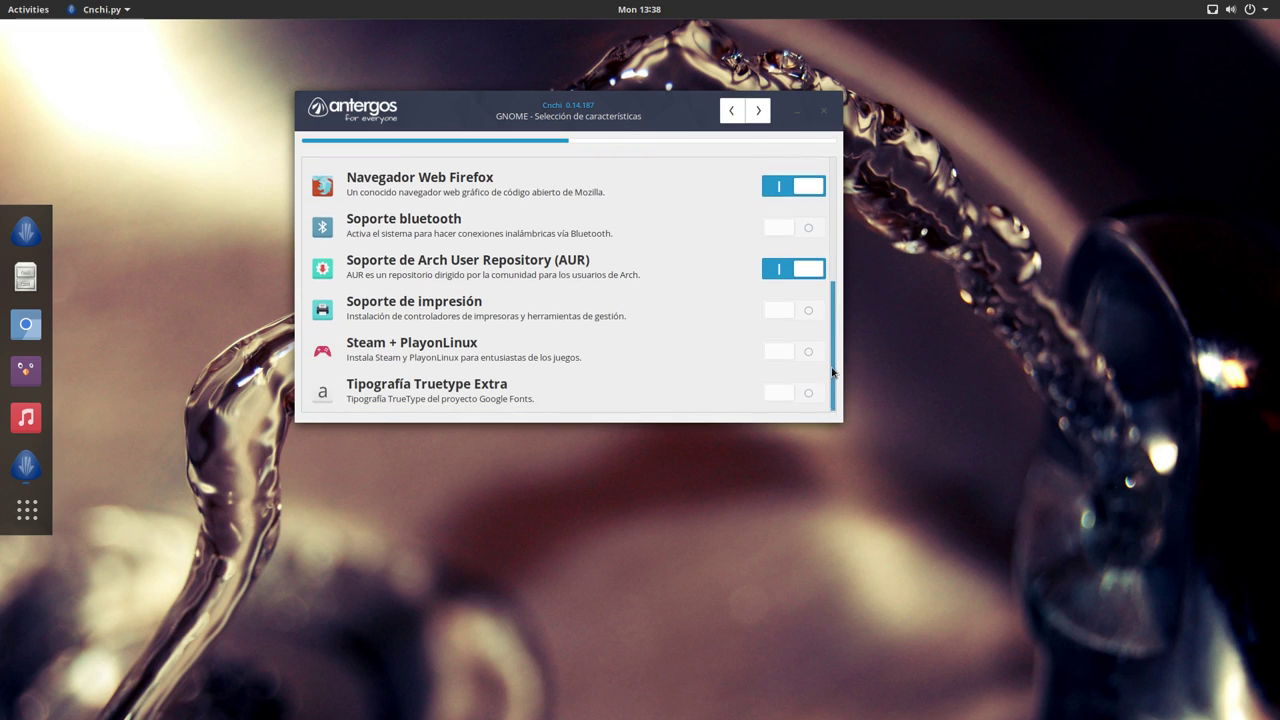
mouse_move(546, 363)
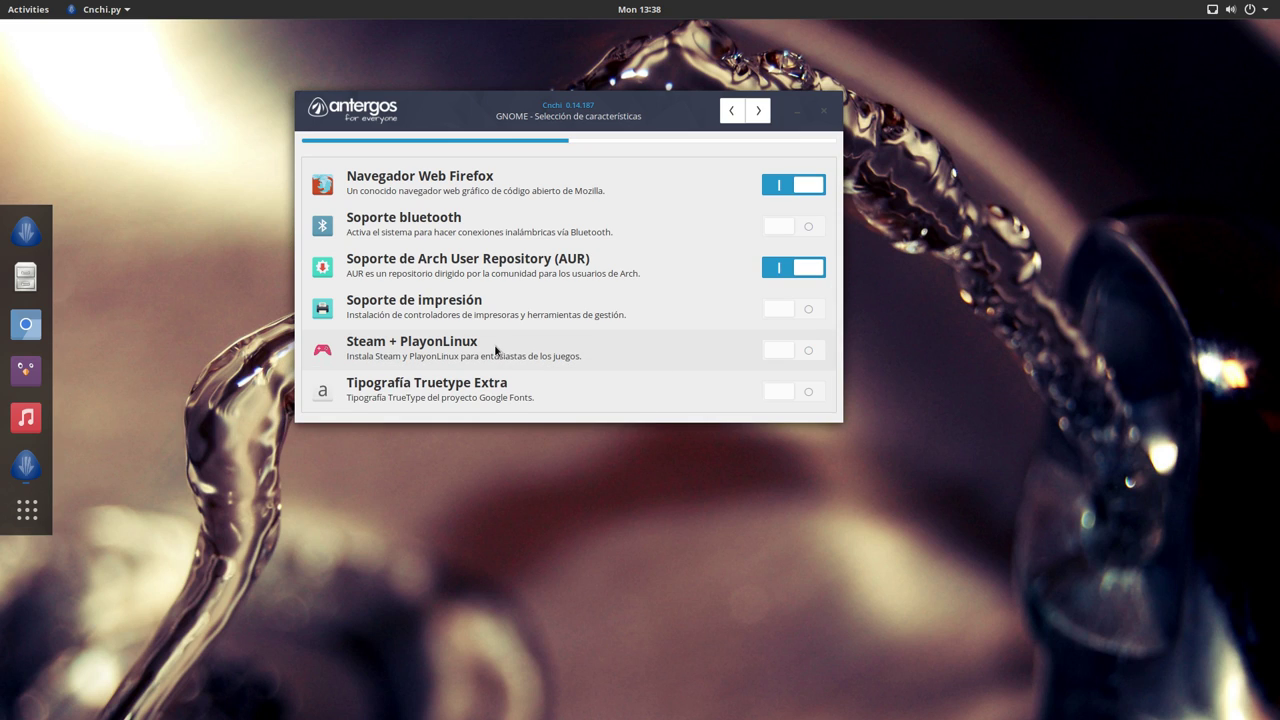
mouse_move(462, 400)
click(814, 392)
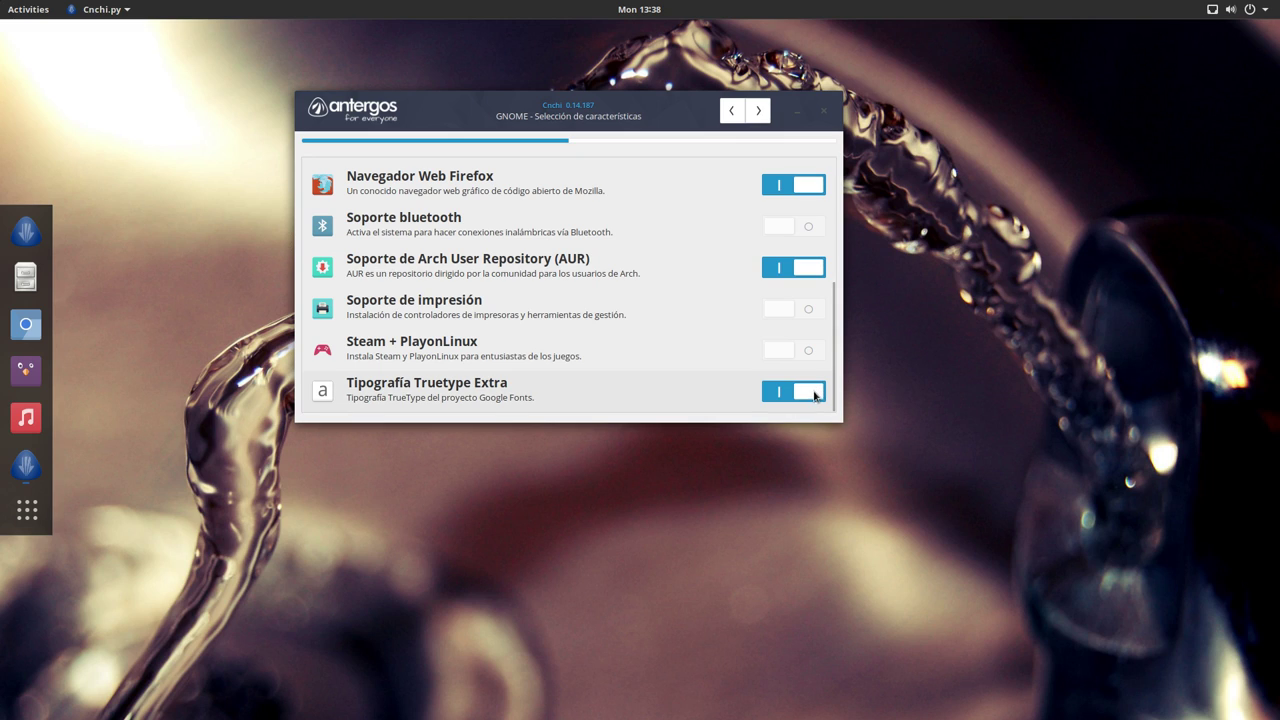
mouse_move(801, 404)
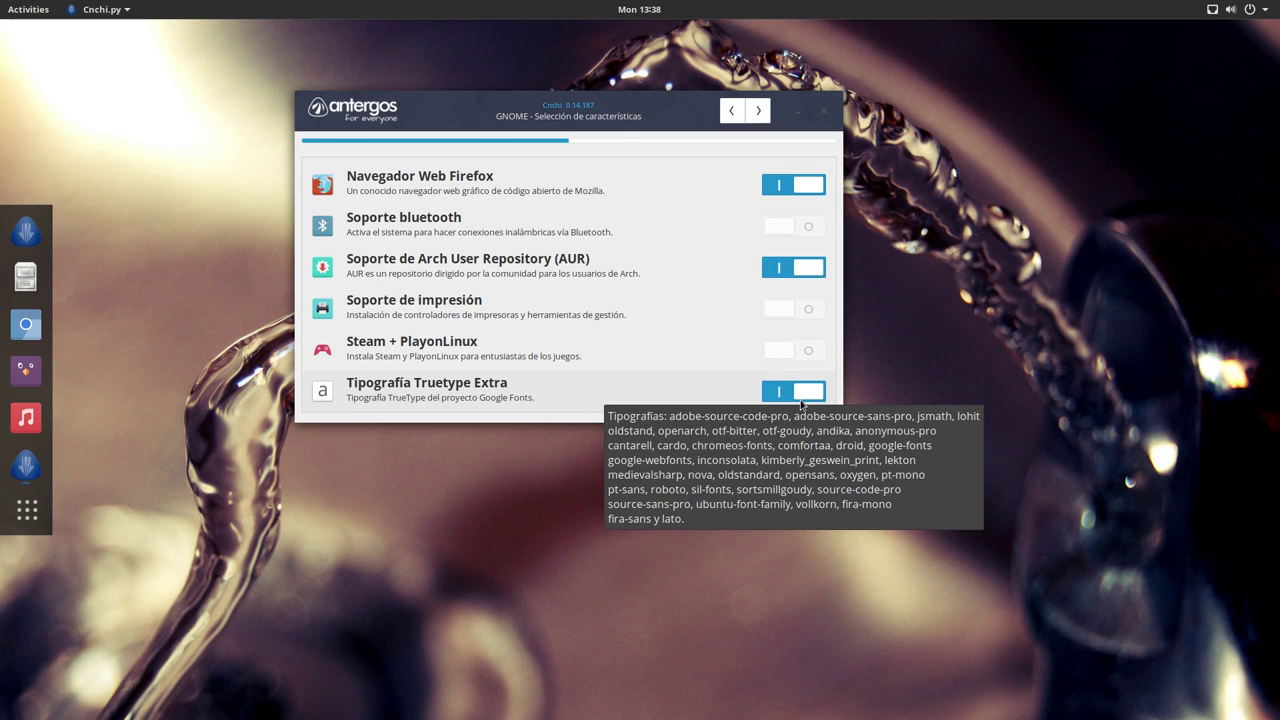
click(802, 401)
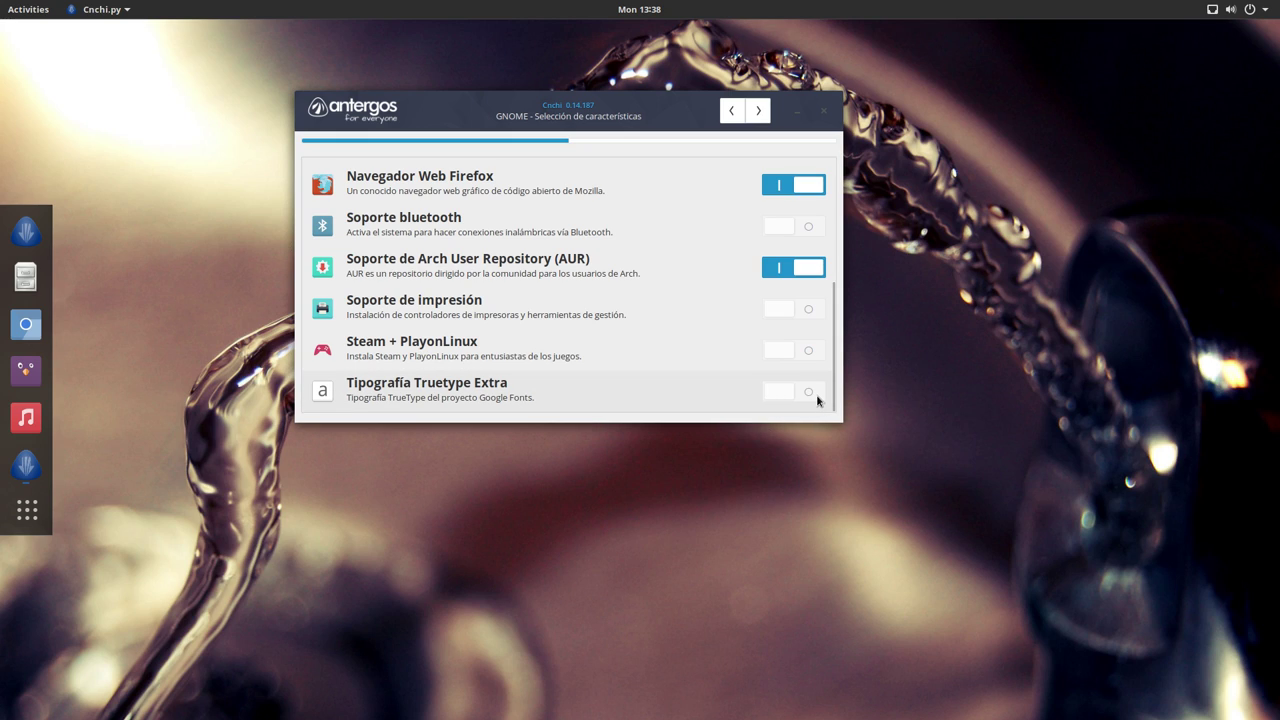
click(805, 400)
drag(832, 400, 832, 225)
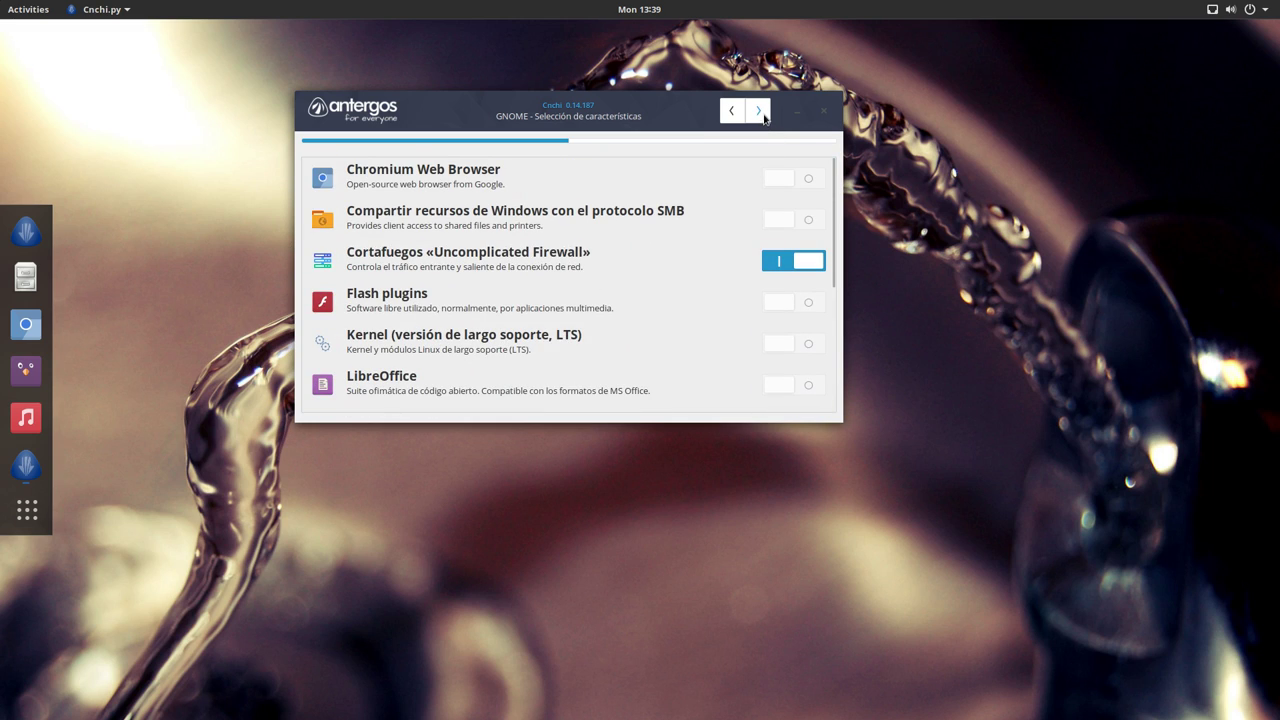
Step: Accept the feature choices and dismiss the firewall rules and AUR disclaimer notices with Cerrar
click(759, 112)
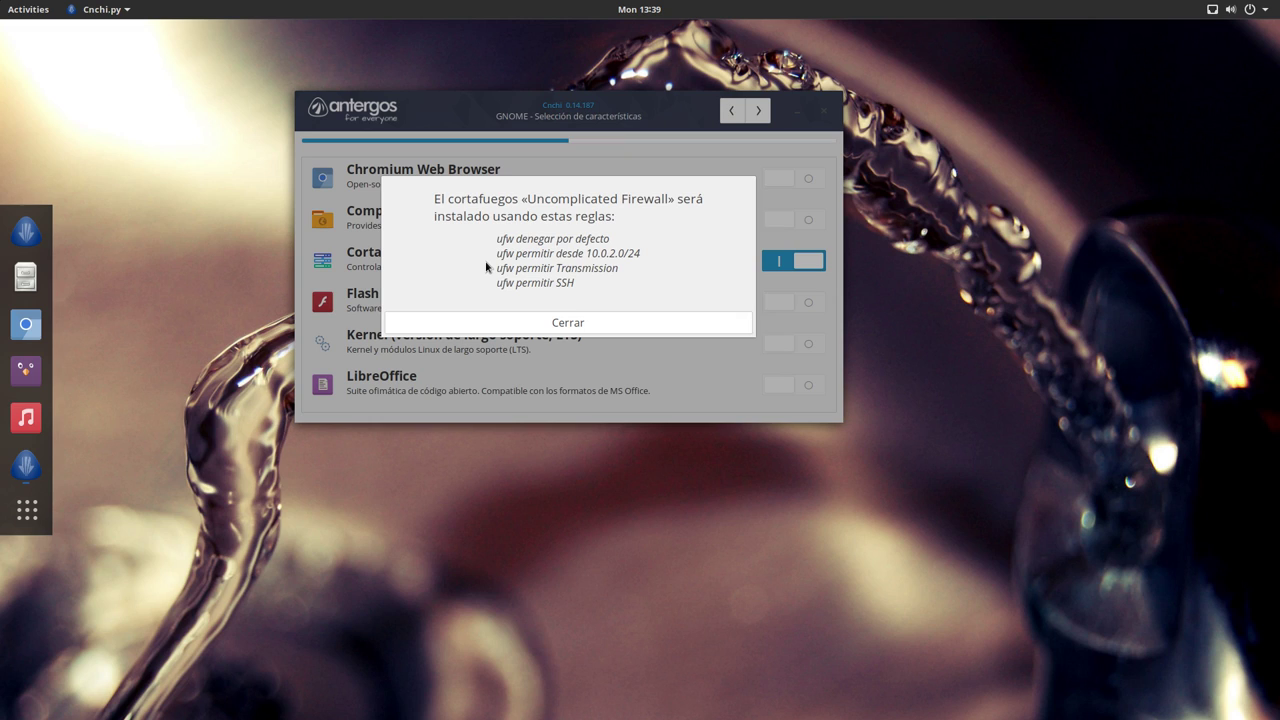
click(566, 324)
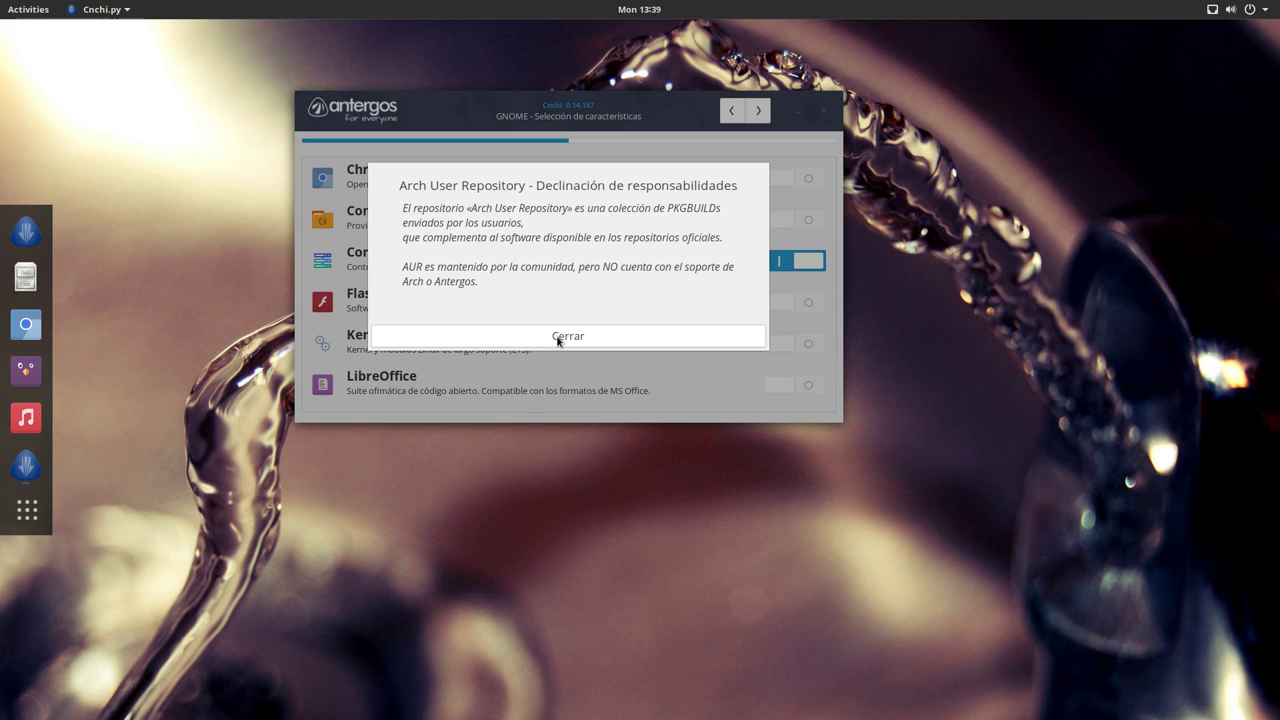
click(557, 340)
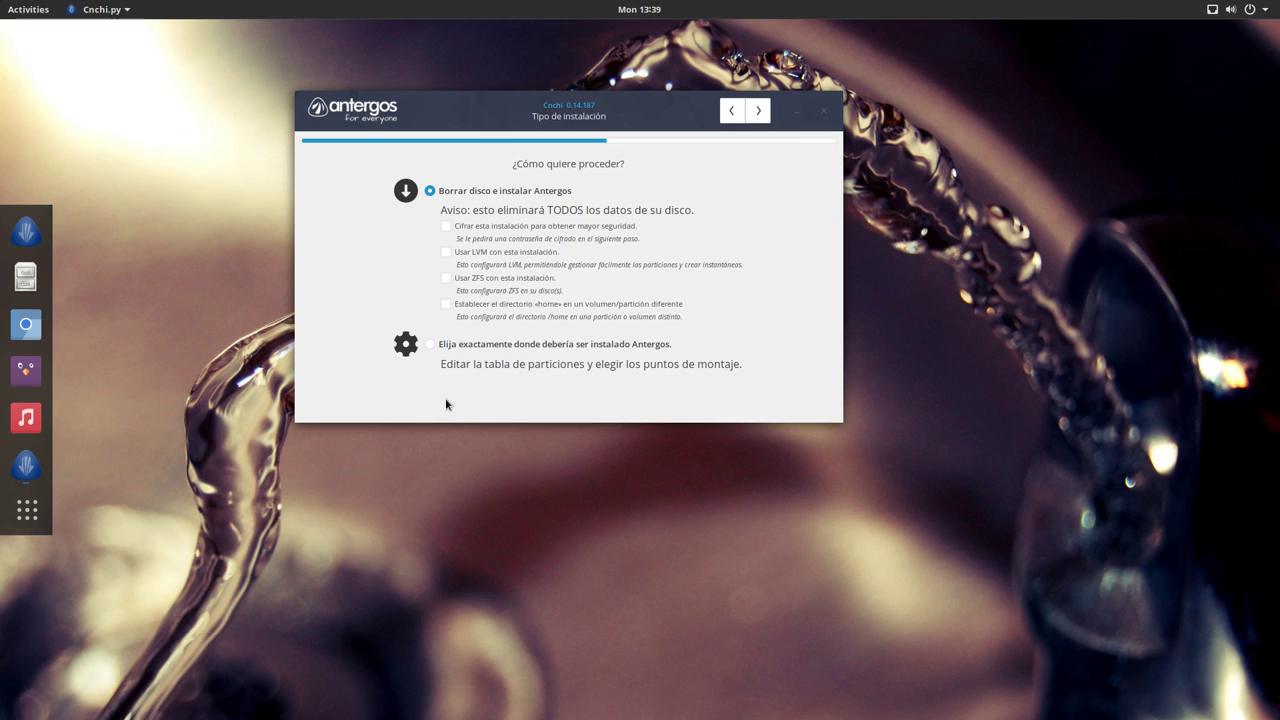
Step: Choose 'Elija exactamente donde debería ser instalado Antergos' and proceed to advanced partitioning
click(429, 350)
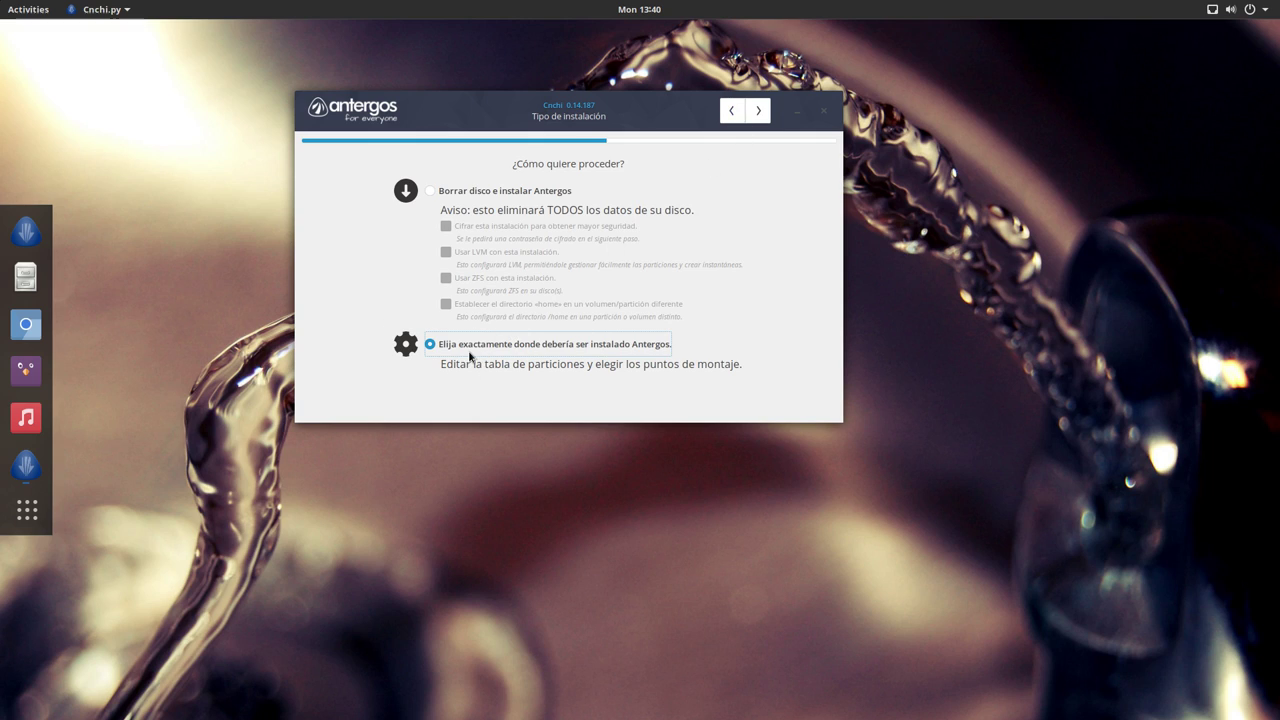
click(752, 116)
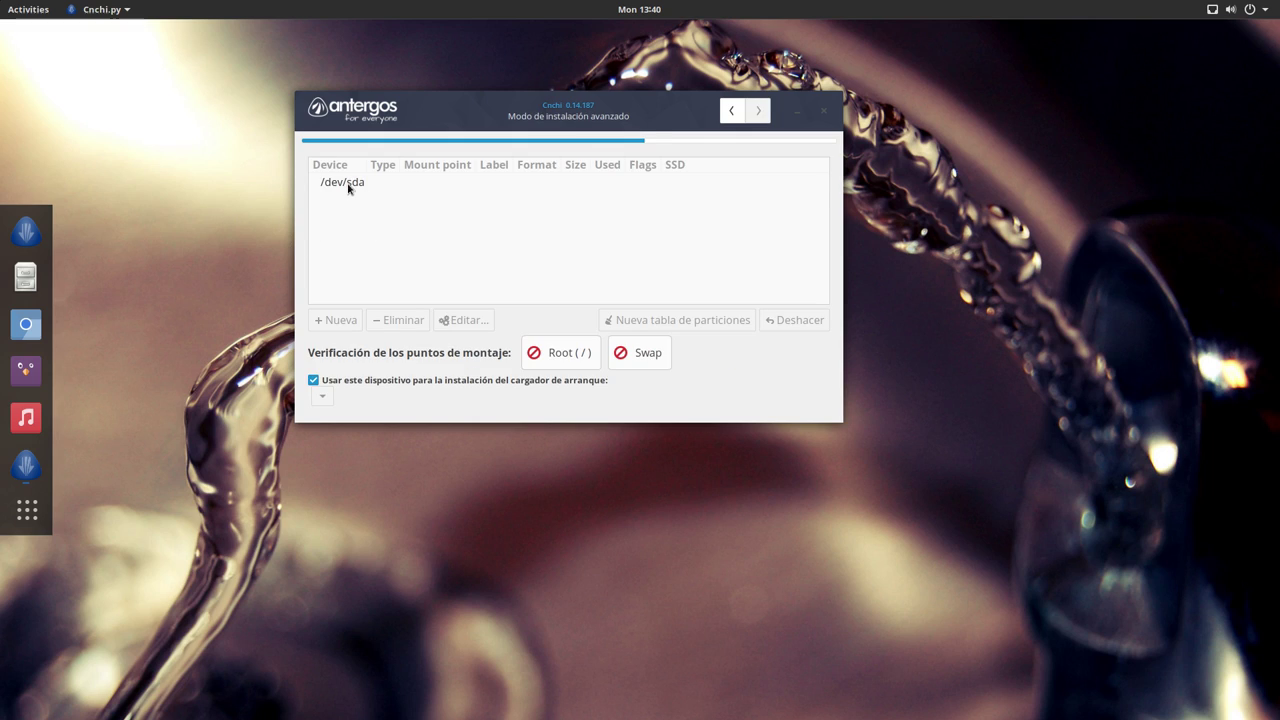
Step: Give /dev/sda a new msdos (MBR) partition table and select its 67G free space
click(348, 187)
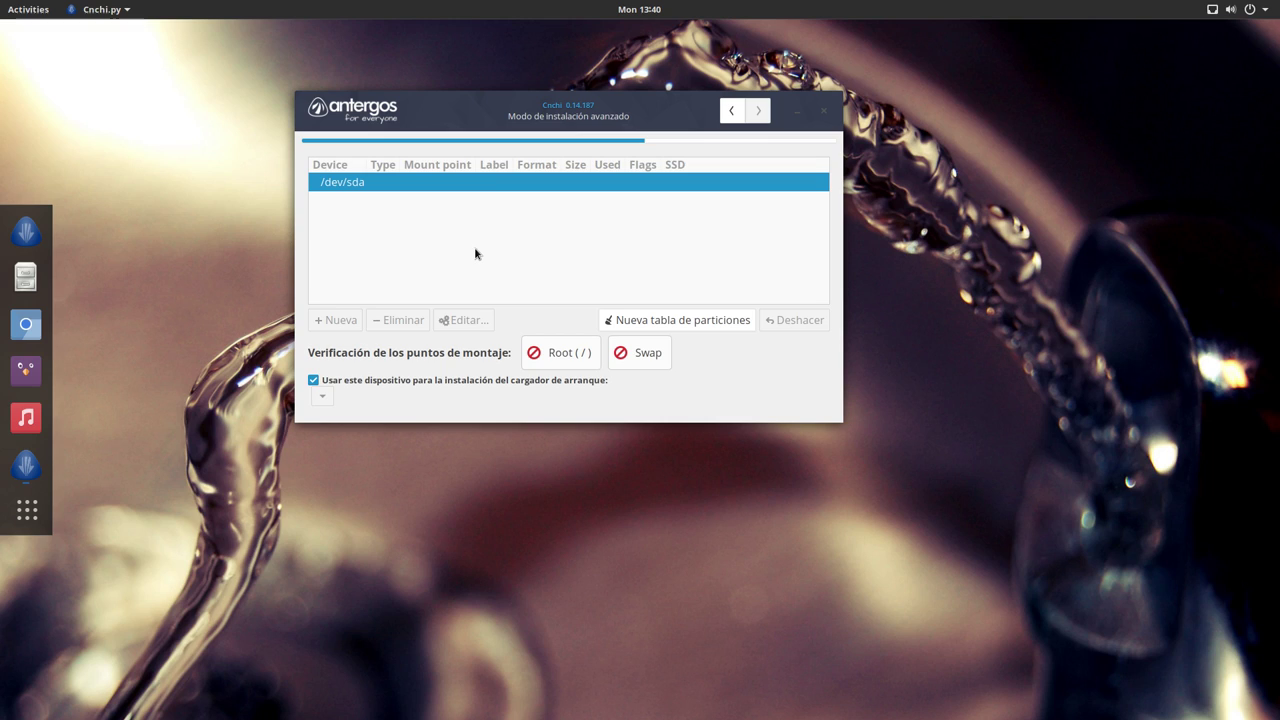
click(674, 322)
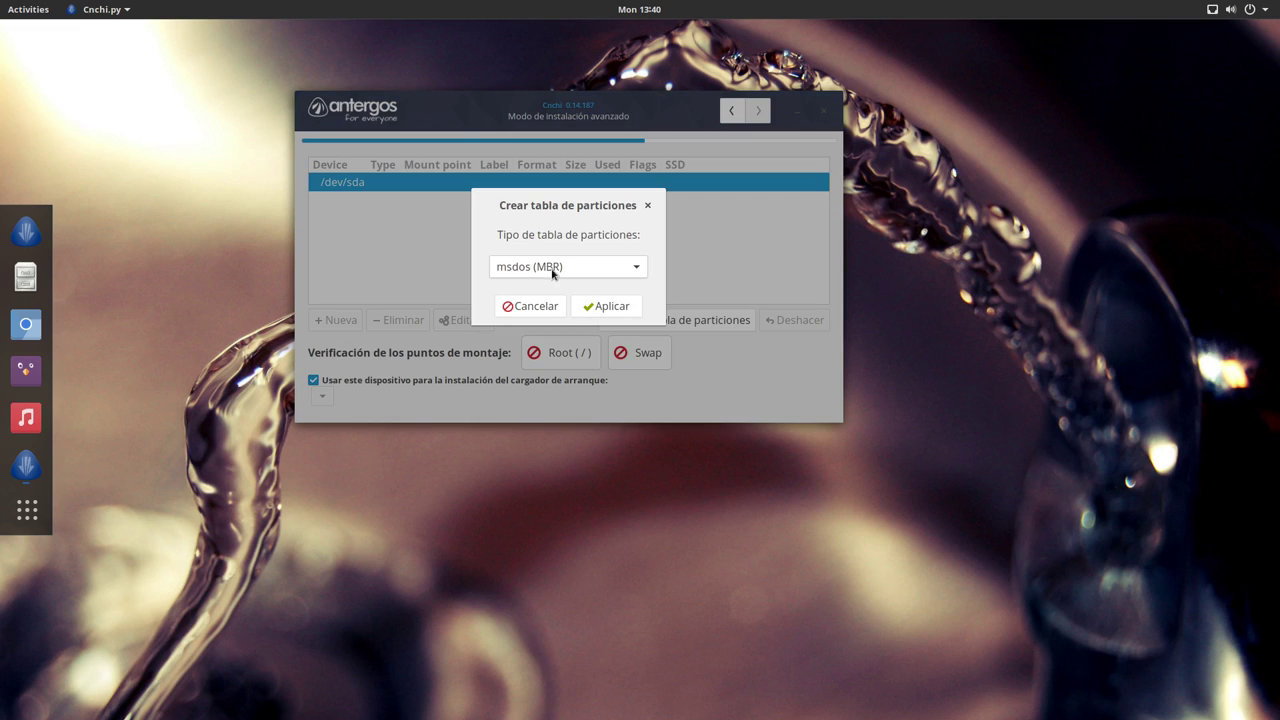
click(553, 273)
click(553, 268)
click(602, 310)
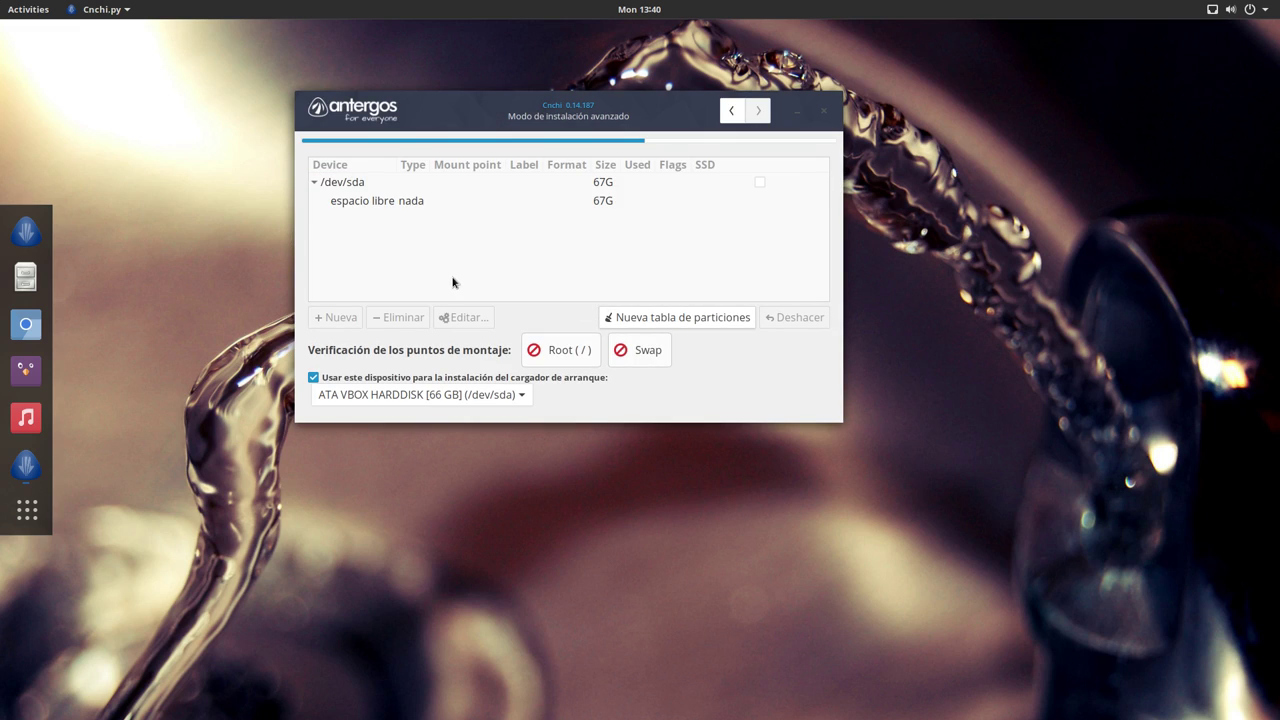
click(370, 190)
click(371, 200)
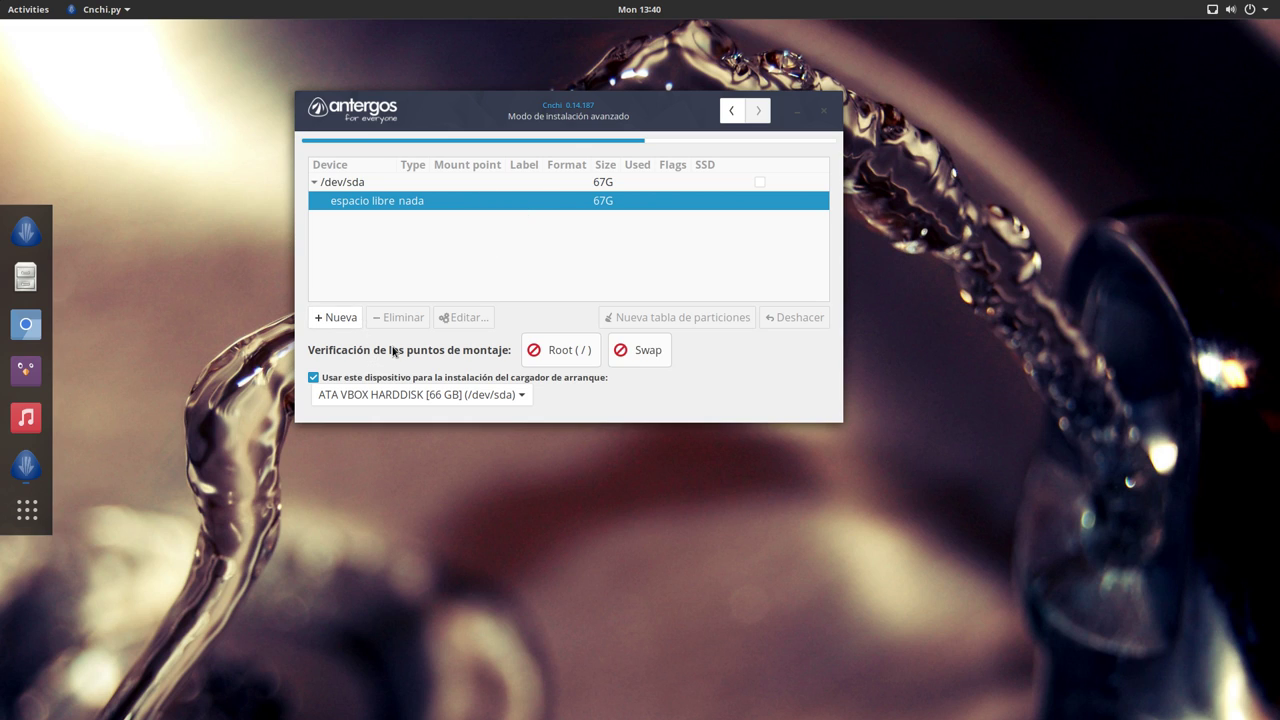
Step: Create a 25937 MB ext4 root partition mounted at /, then select the remaining 41G free space
click(341, 320)
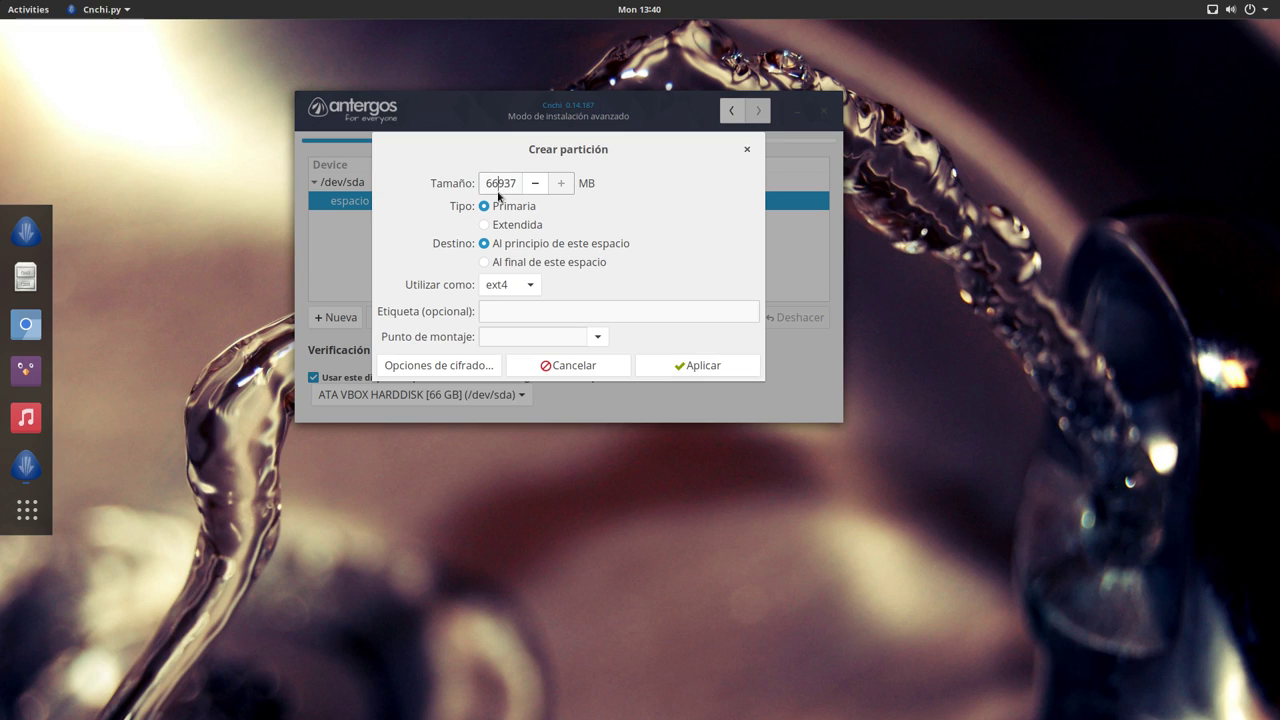
key(BackSpace)
key(BackSpace)
text(25)
click(508, 311)
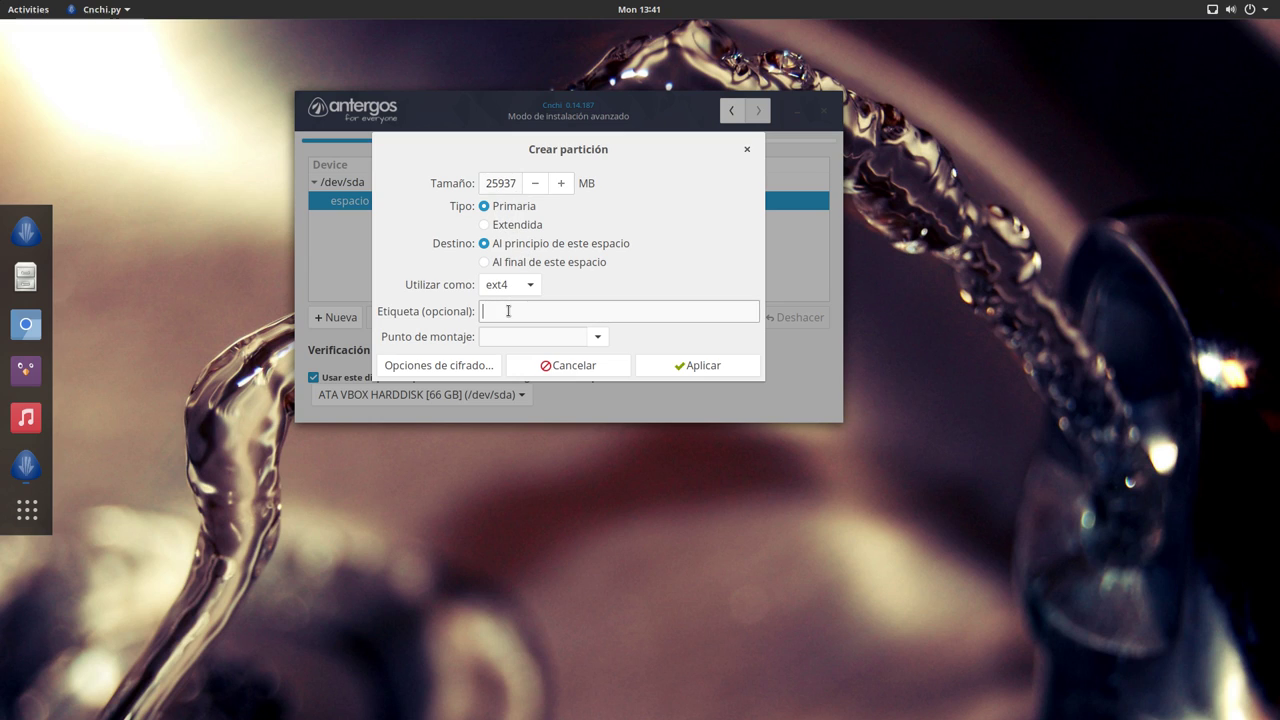
click(597, 337)
click(489, 366)
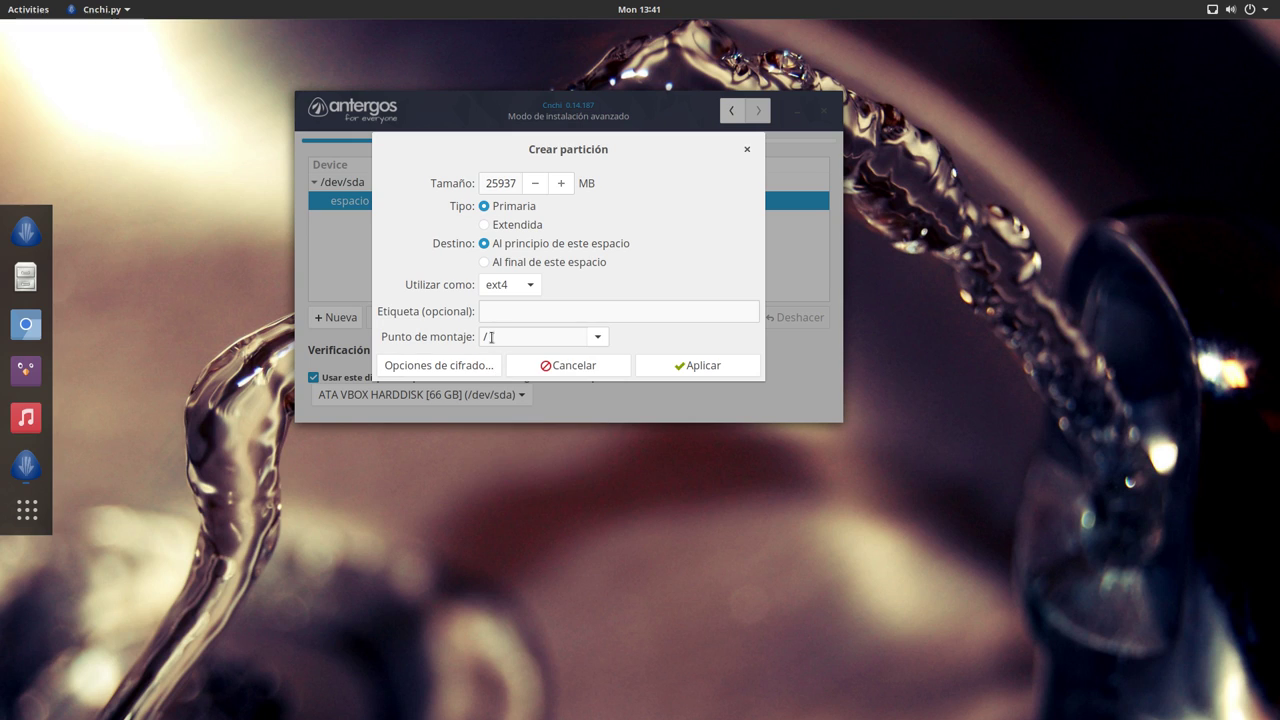
click(688, 368)
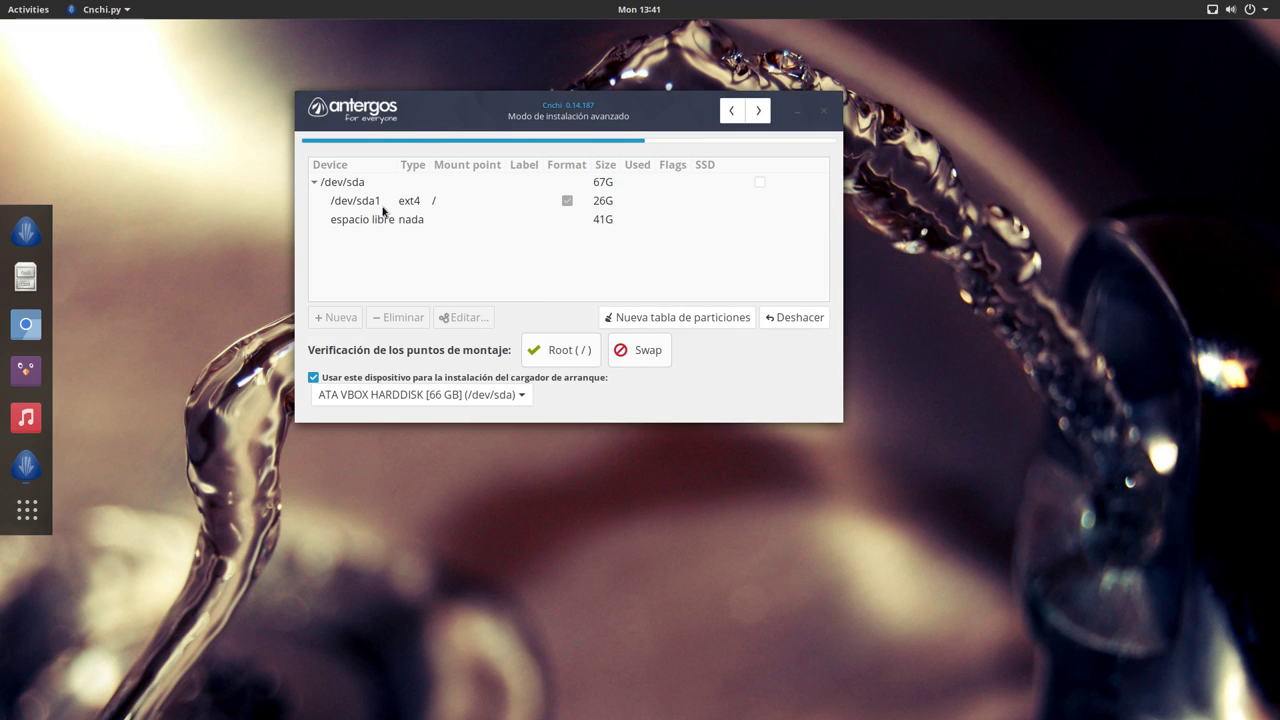
click(375, 206)
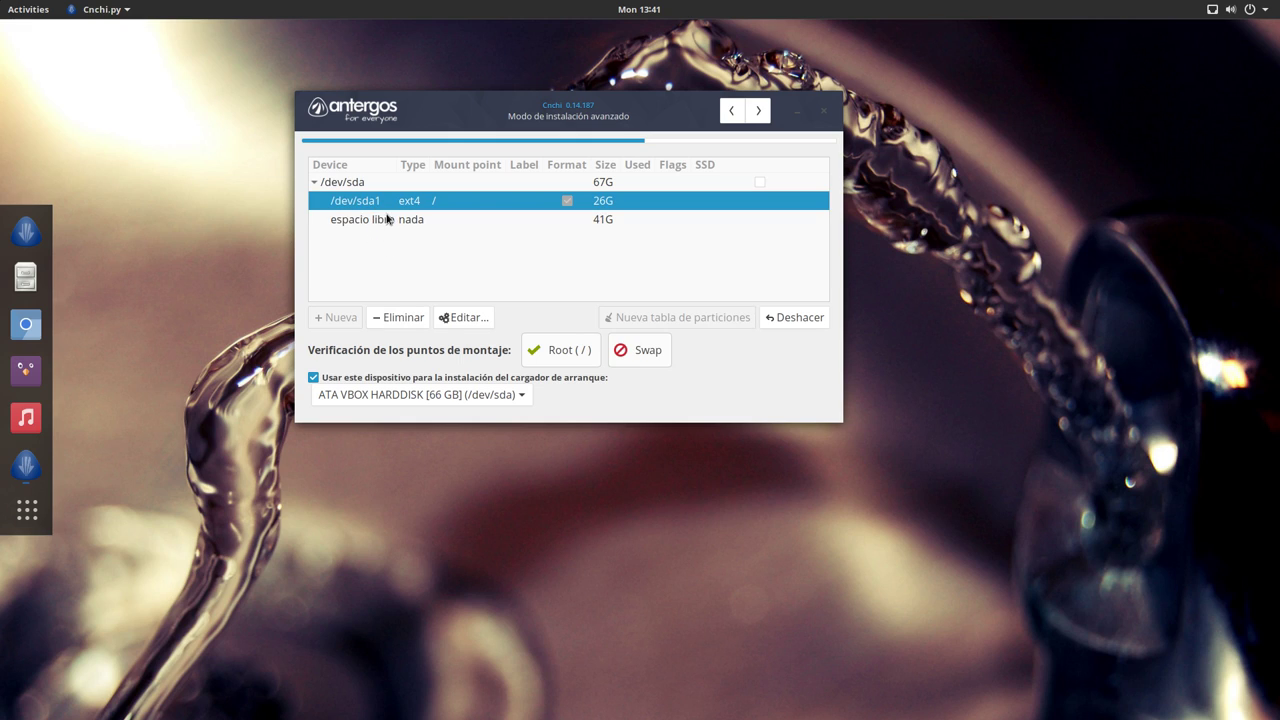
click(386, 222)
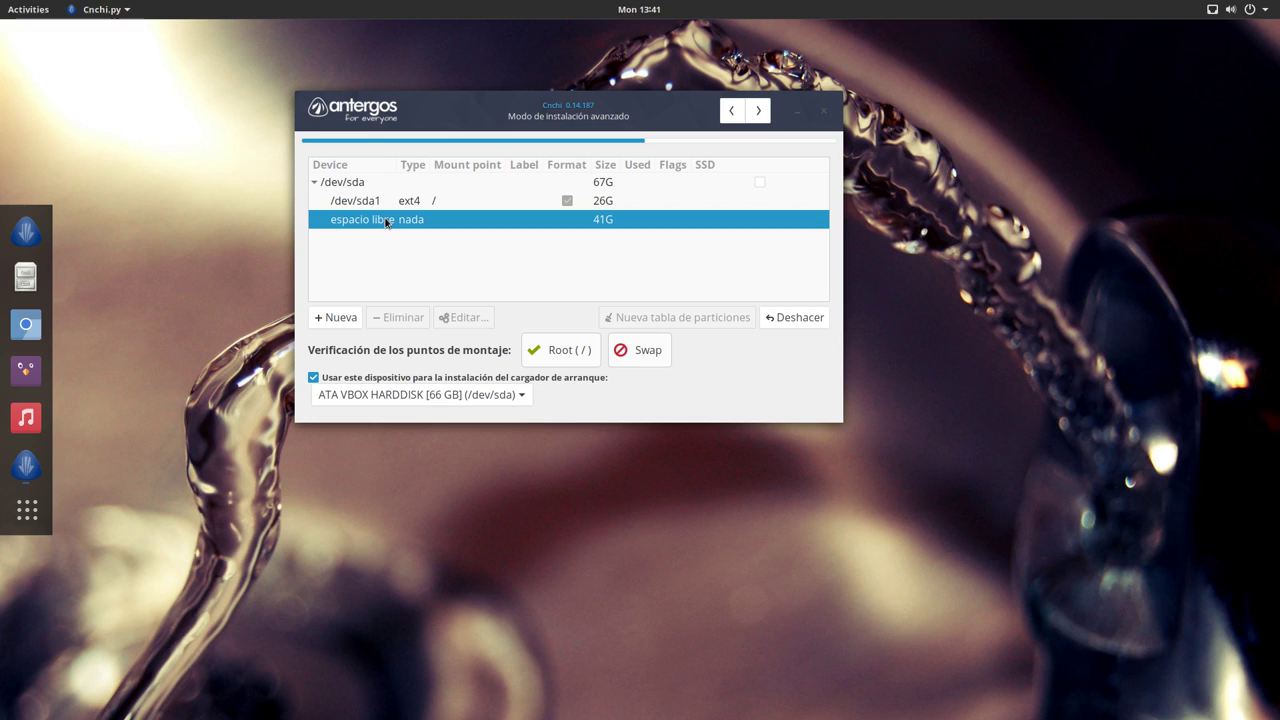
Step: Create a 37000 MB ext4 partition mounted at /home, then select the remaining 4G free space
click(338, 317)
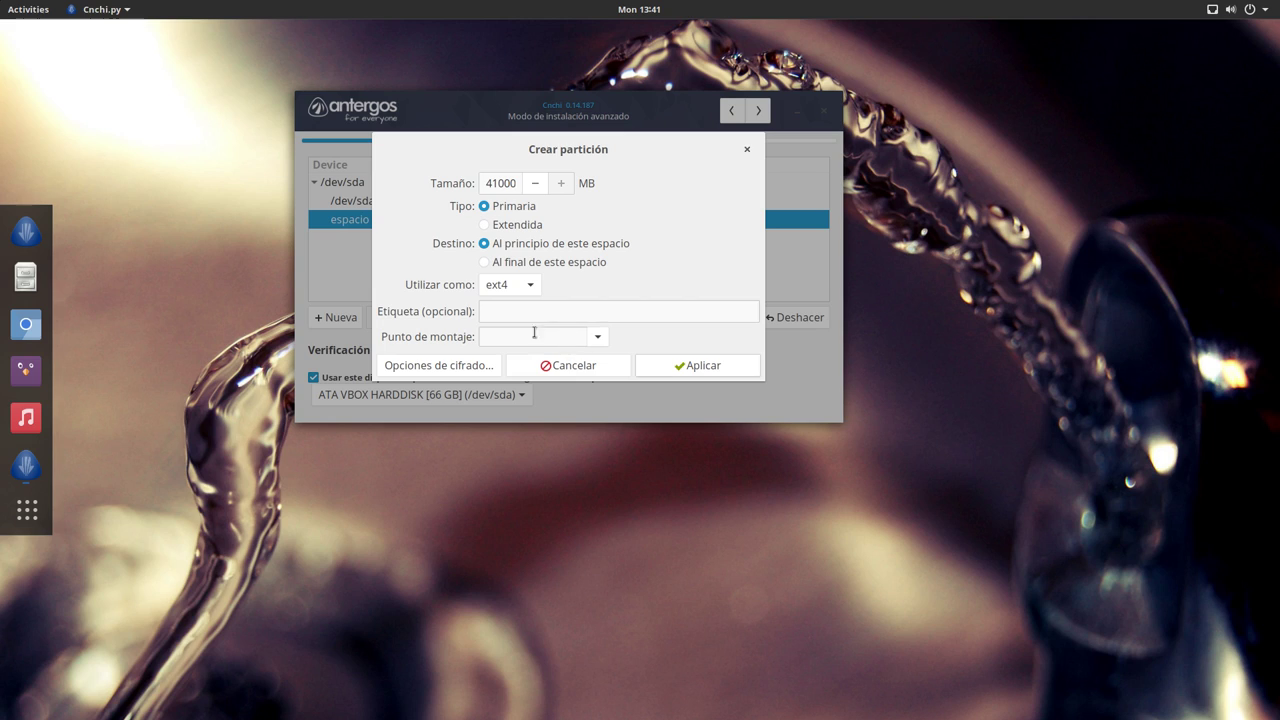
click(497, 313)
click(597, 336)
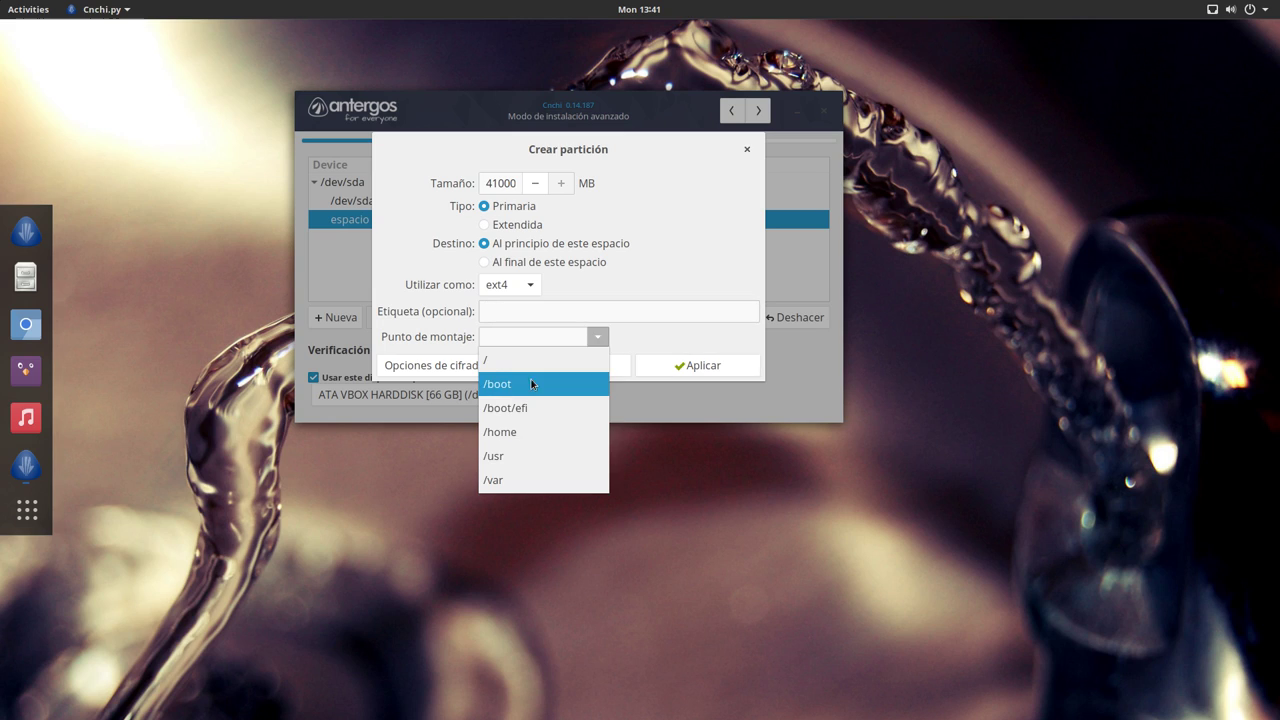
click(525, 430)
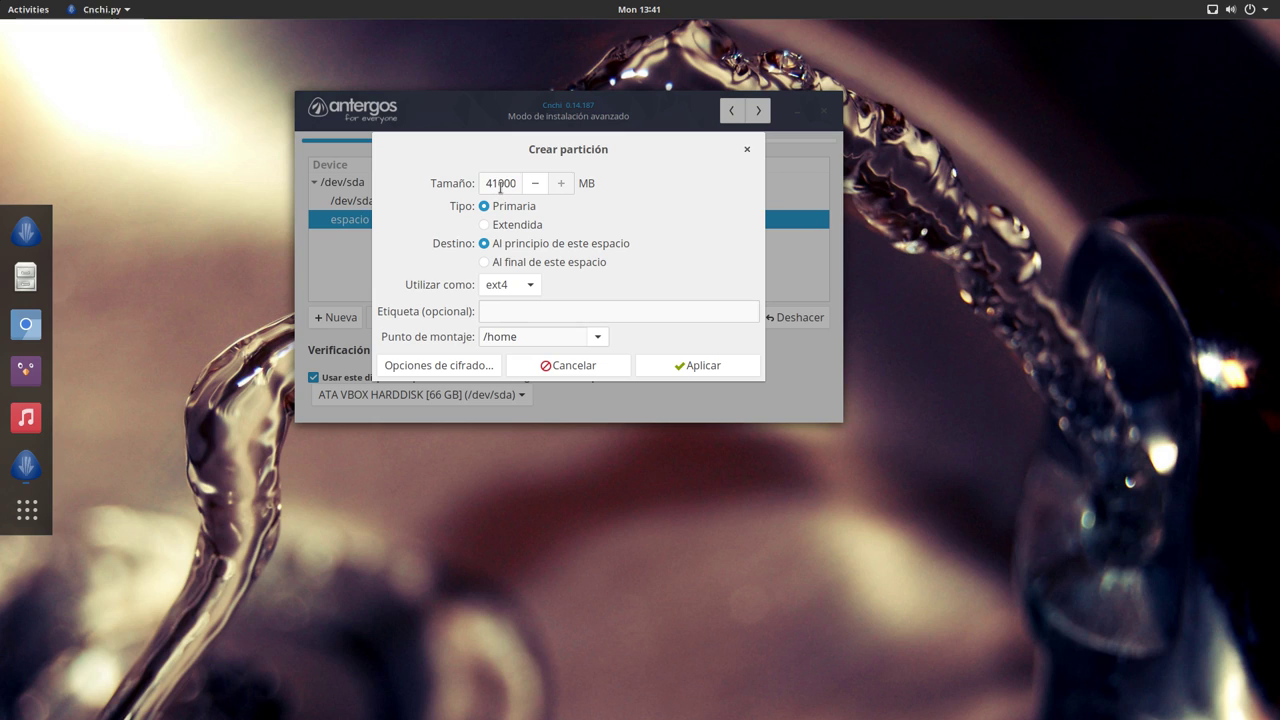
click(497, 183)
key(BackSpace)
key(BackSpace)
text(37)
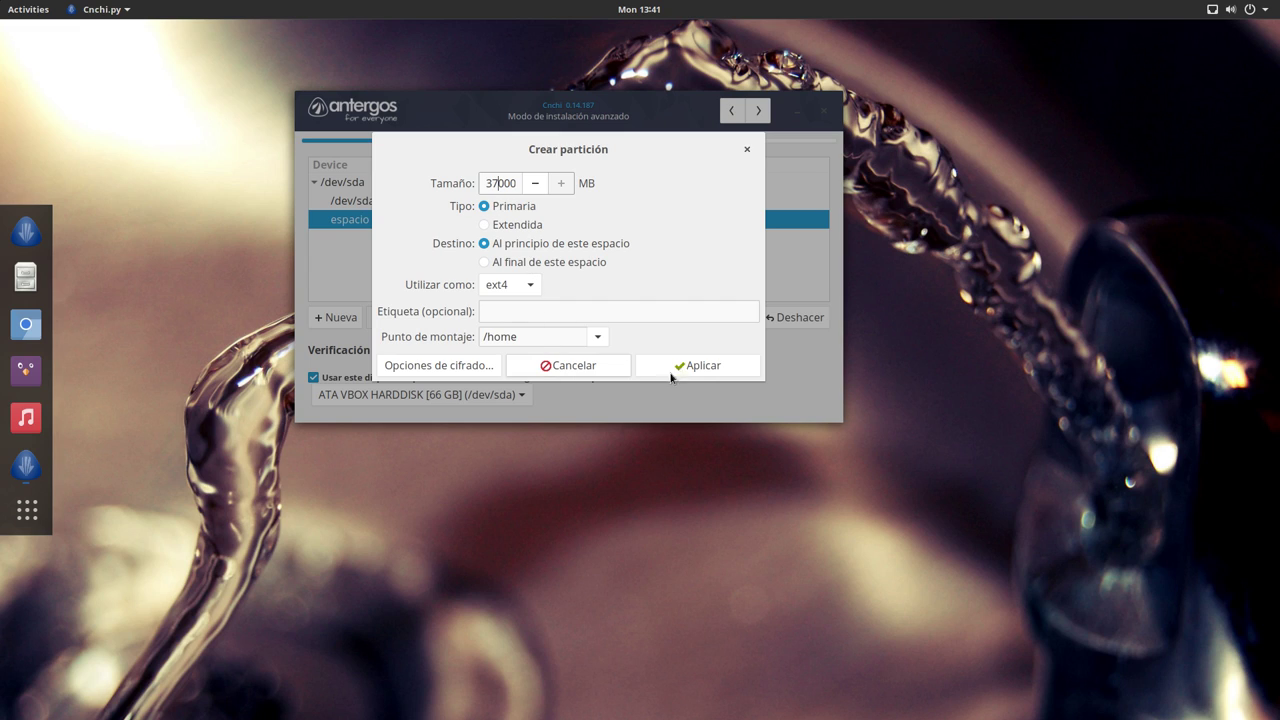
click(695, 368)
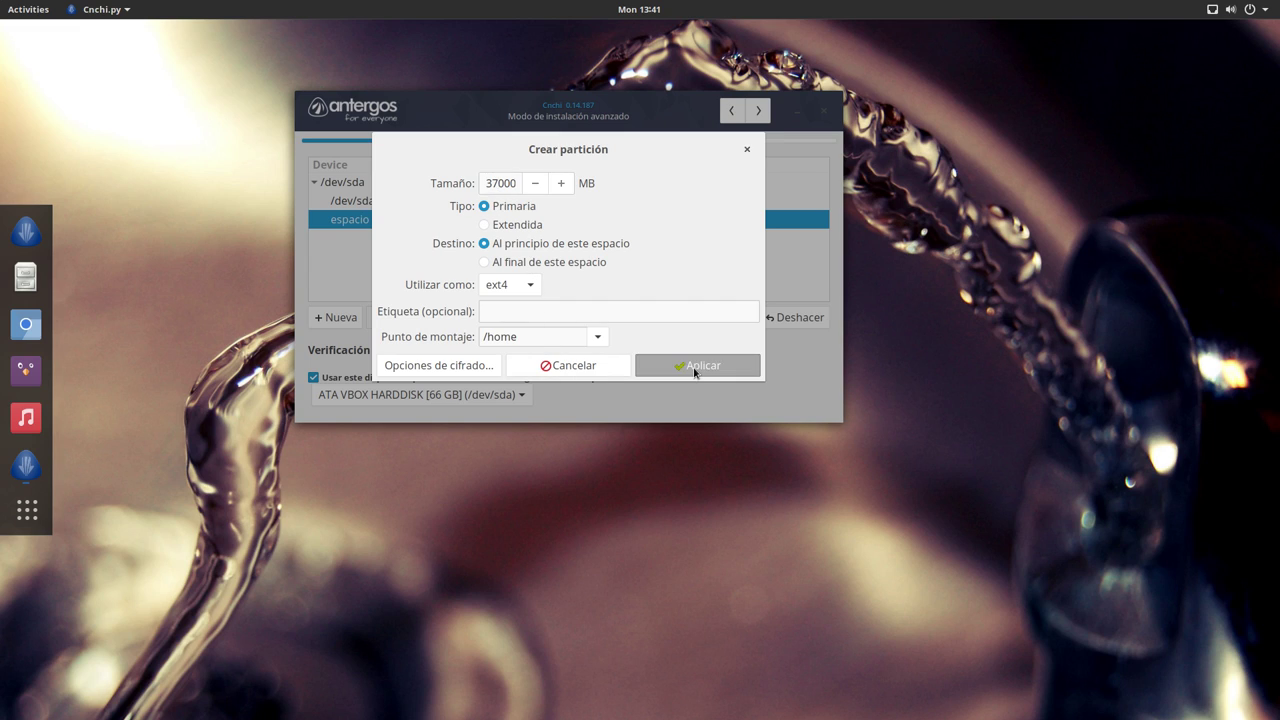
click(385, 245)
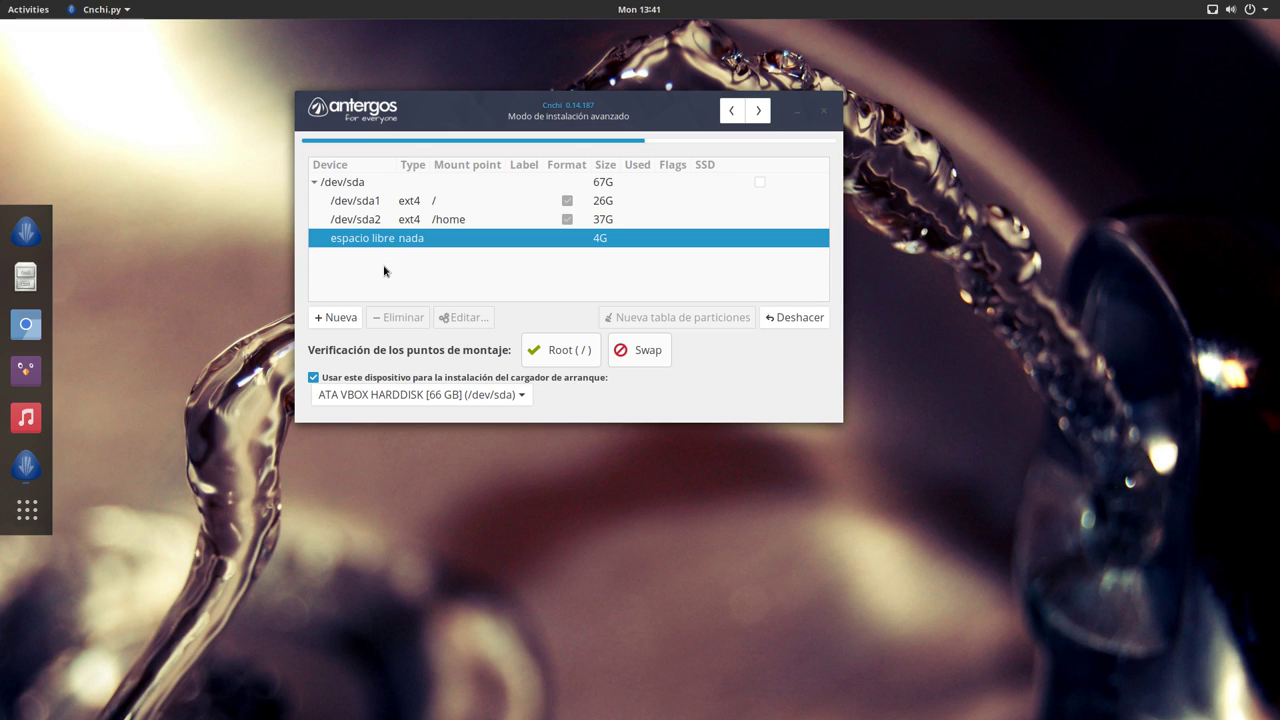
Step: Create a 4000 MB swap partition in the remaining free space
click(345, 318)
click(522, 287)
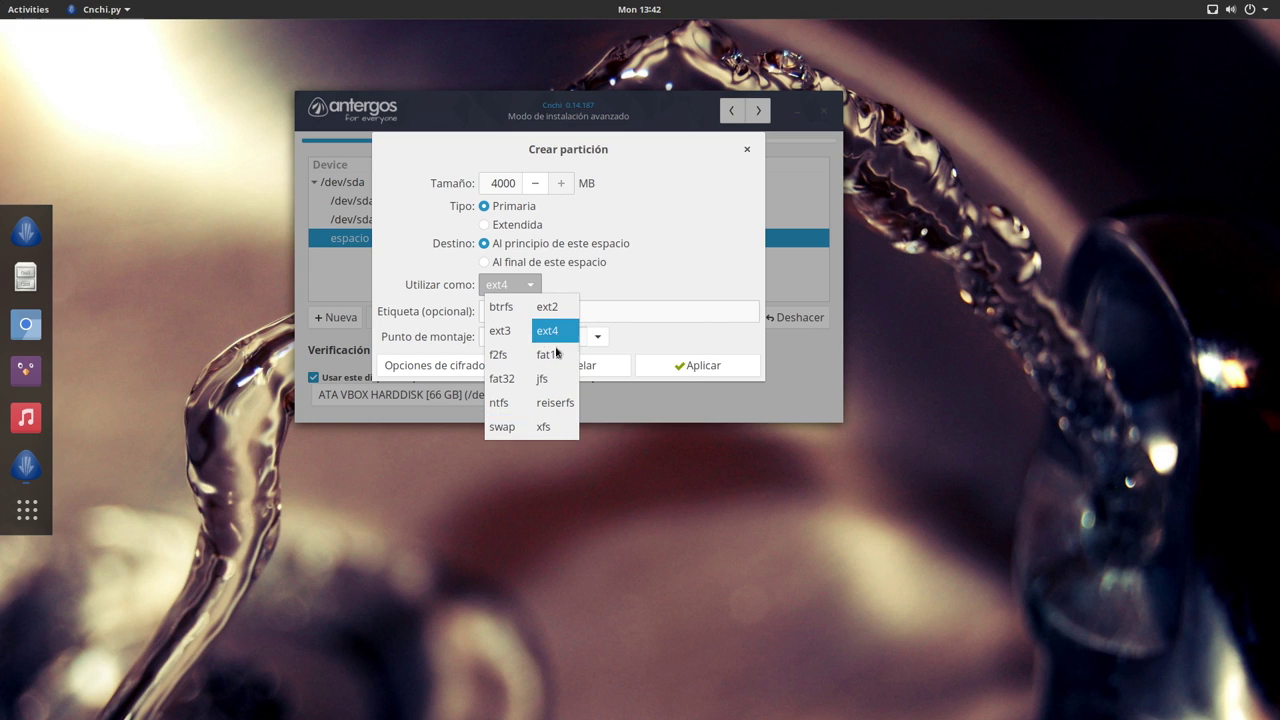
click(503, 428)
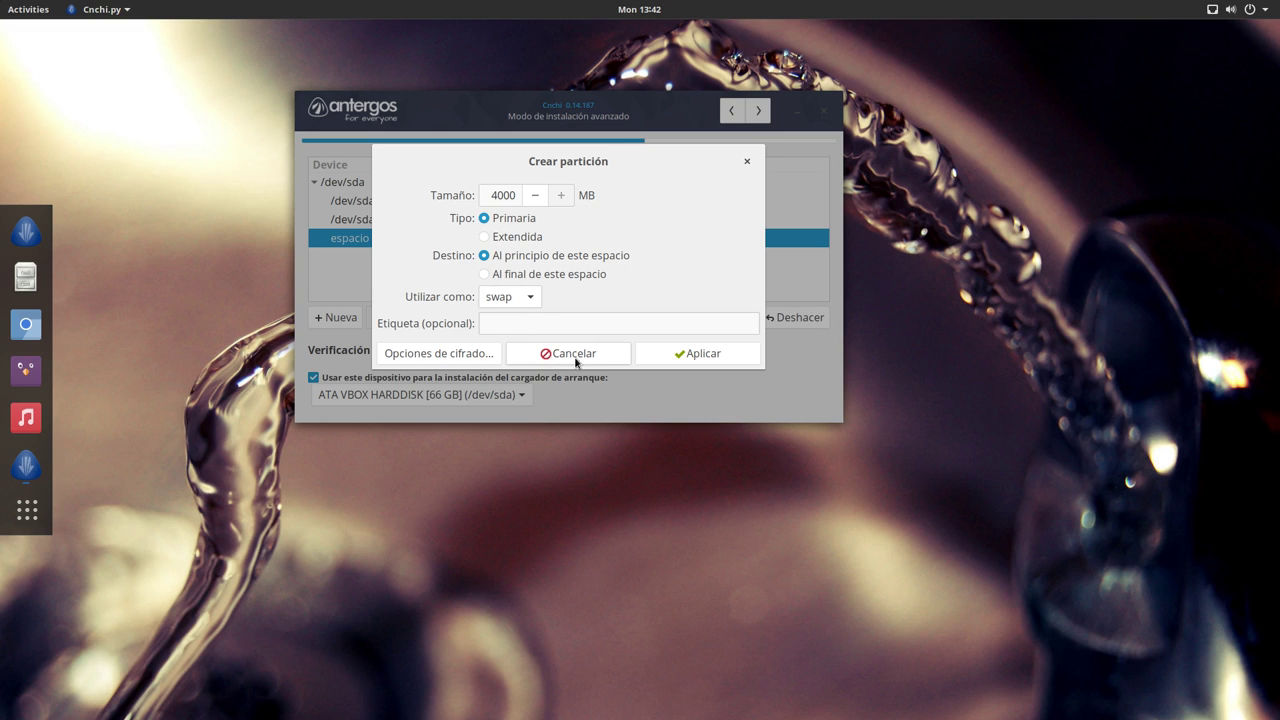
click(679, 358)
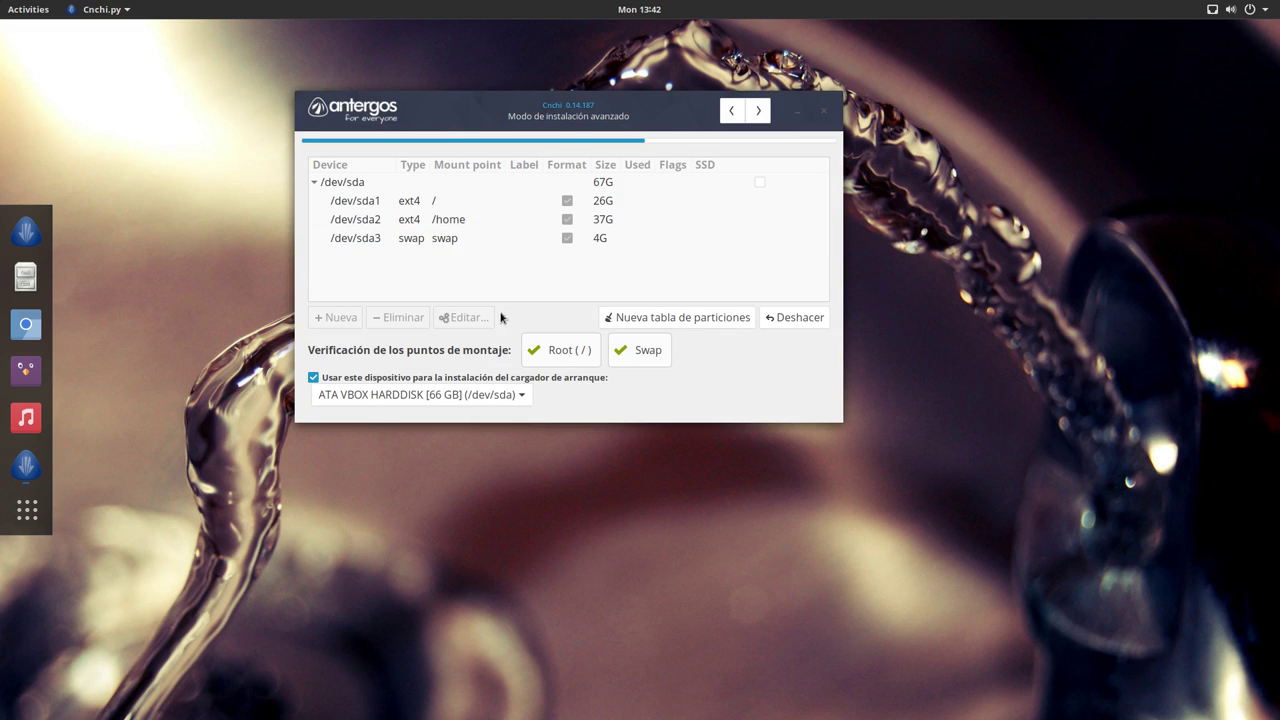
Step: Review the /dev/sda1 root, /dev/sda2 home and /dev/sda3 swap partitions
click(362, 206)
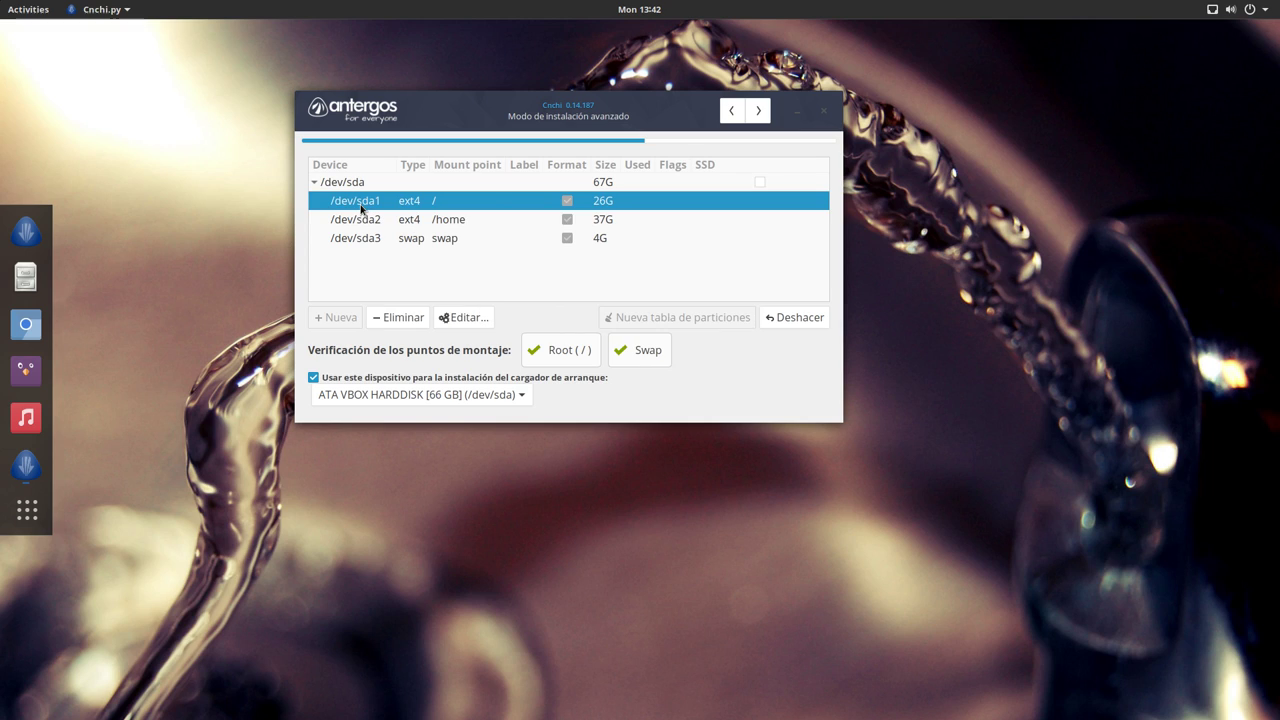
click(347, 224)
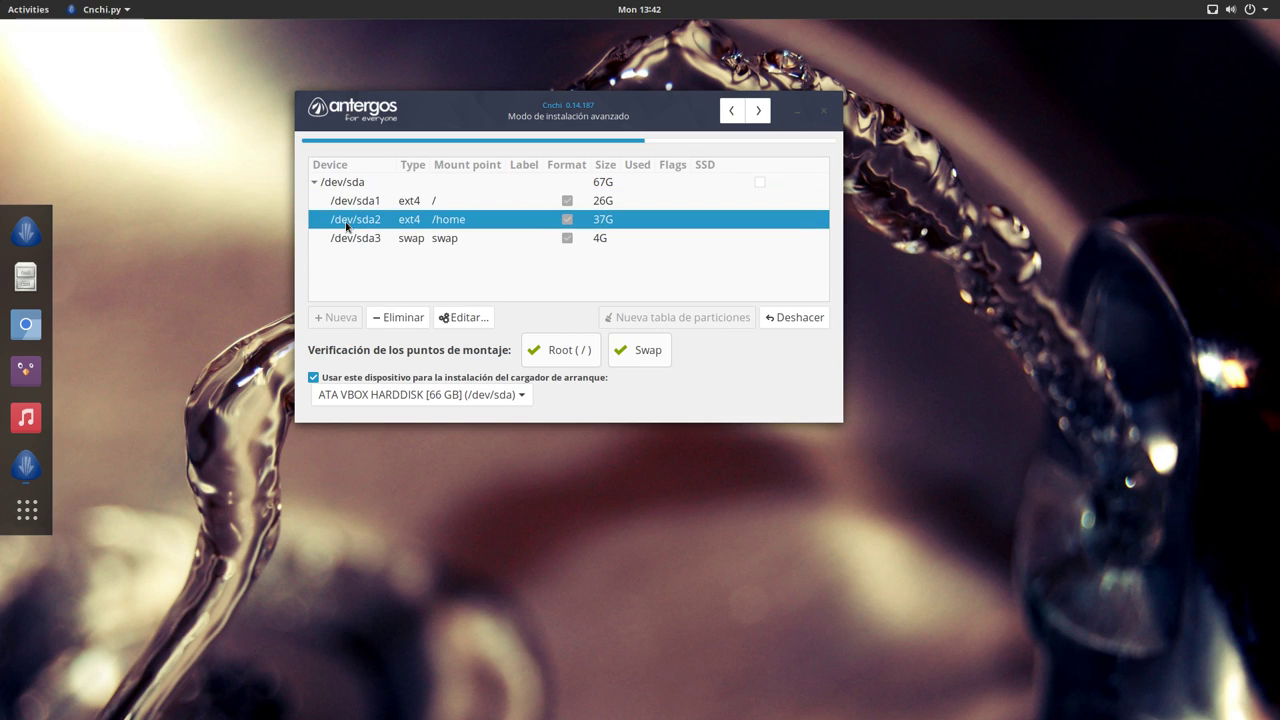
click(380, 244)
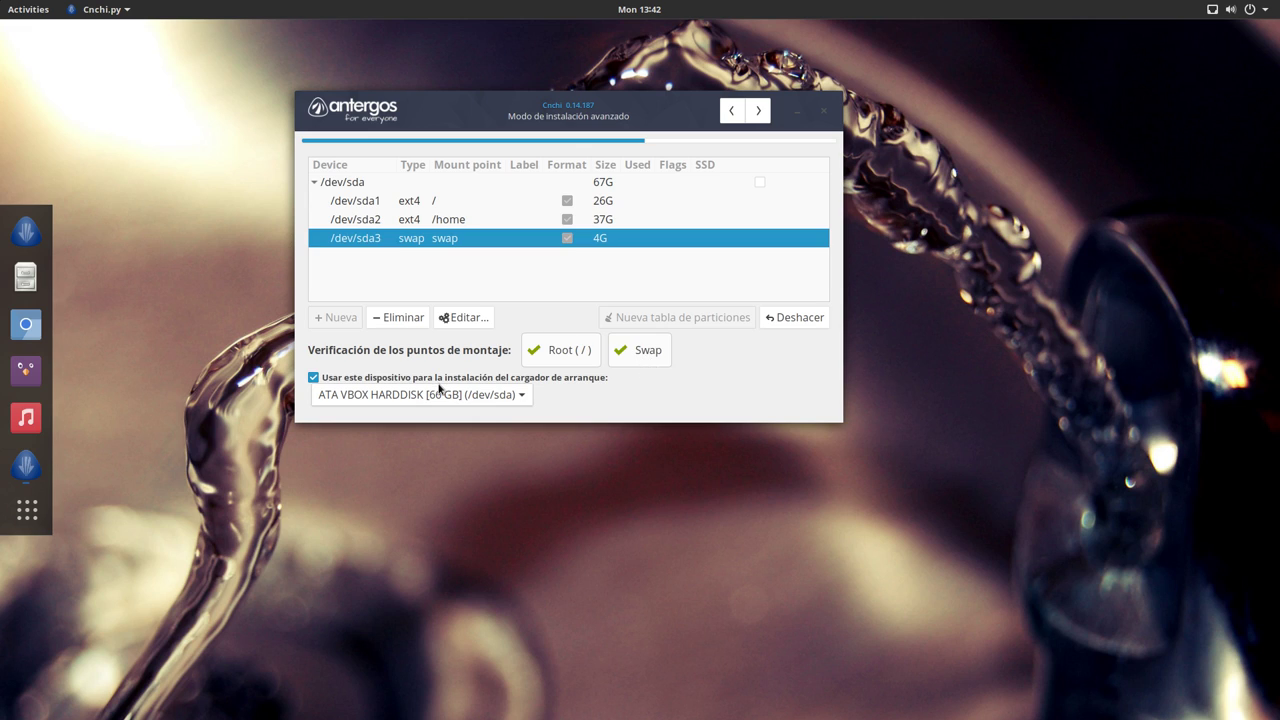
Step: Review the installation summary and confirm that the installation should proceed
click(756, 119)
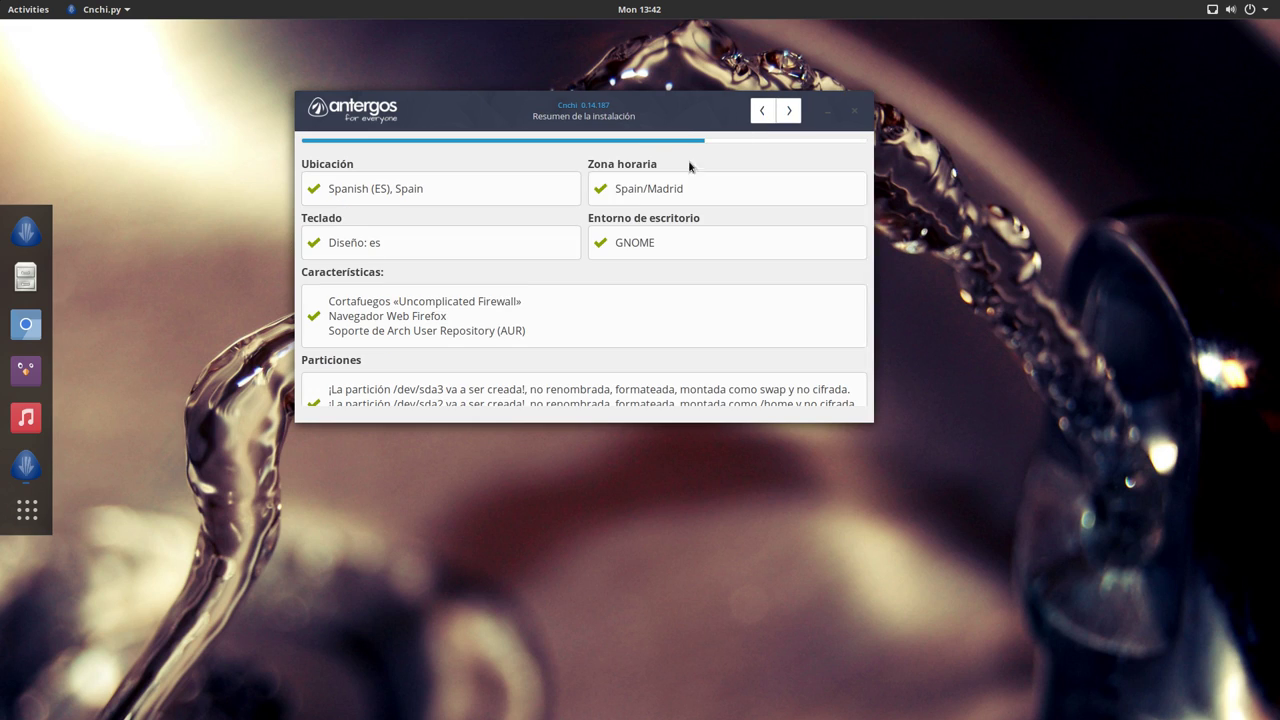
scroll(470, 286, down, 1)
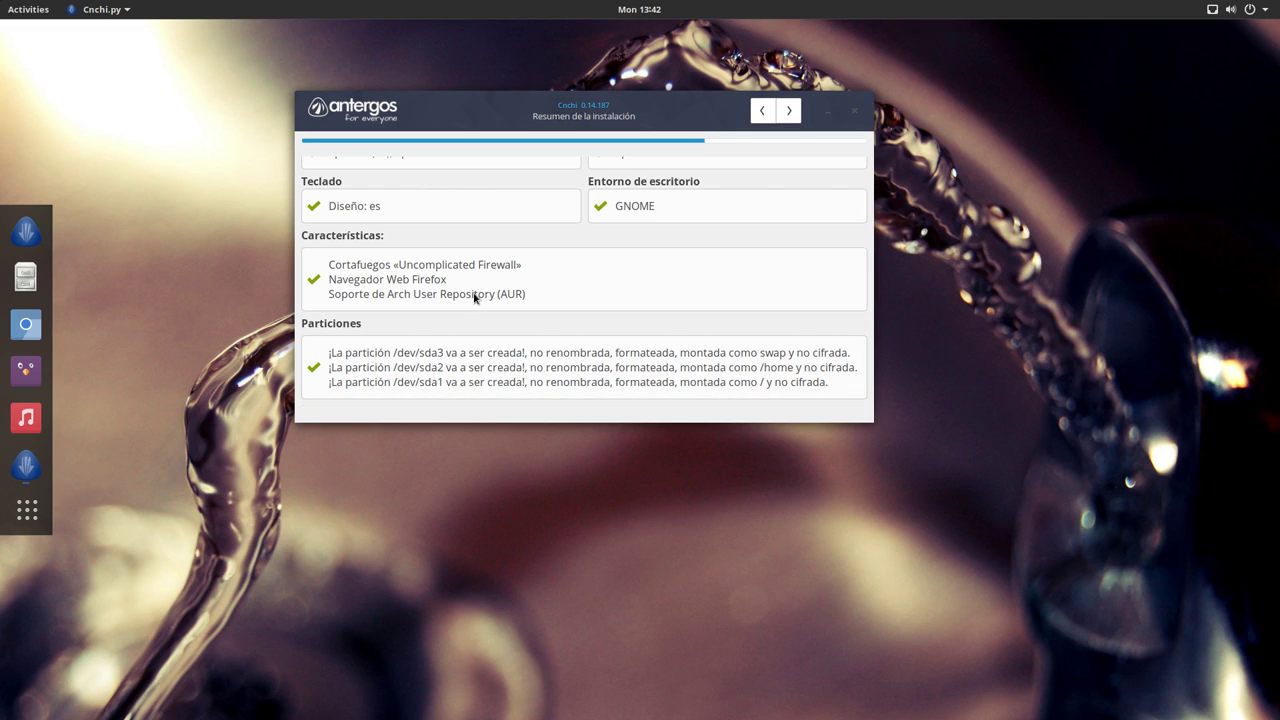
scroll(475, 297, up, 1)
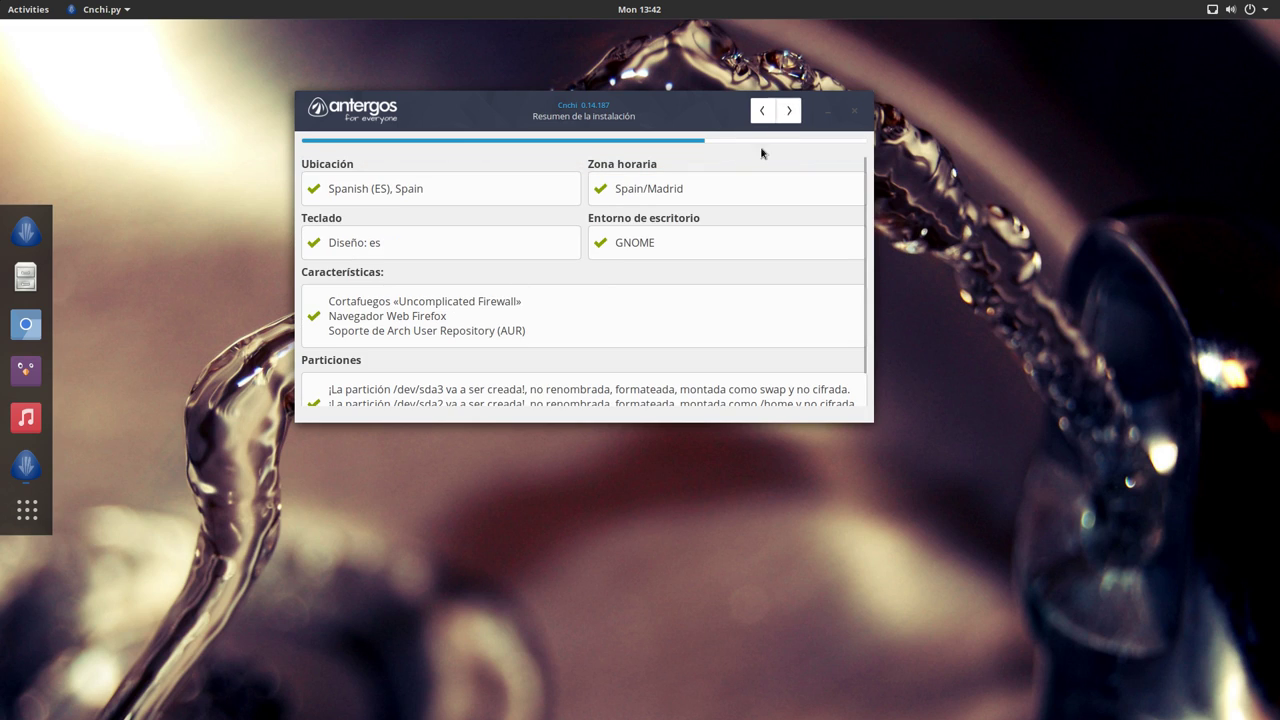
click(789, 110)
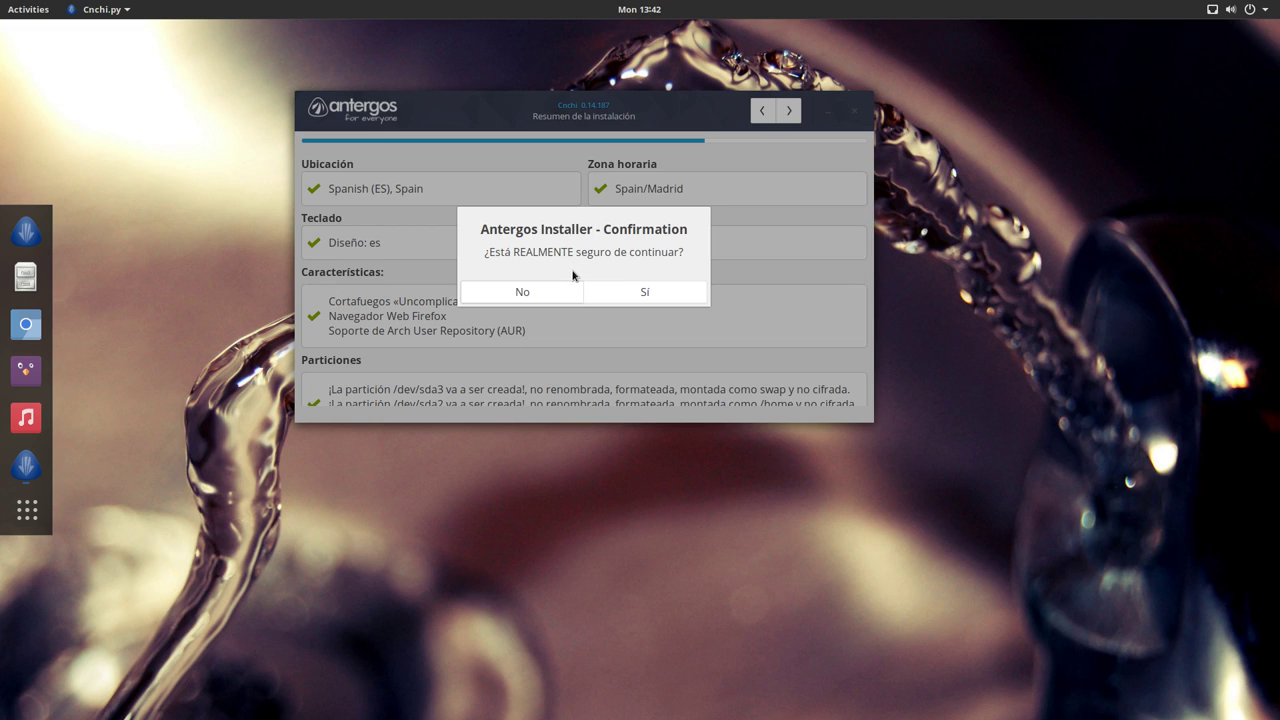
click(629, 291)
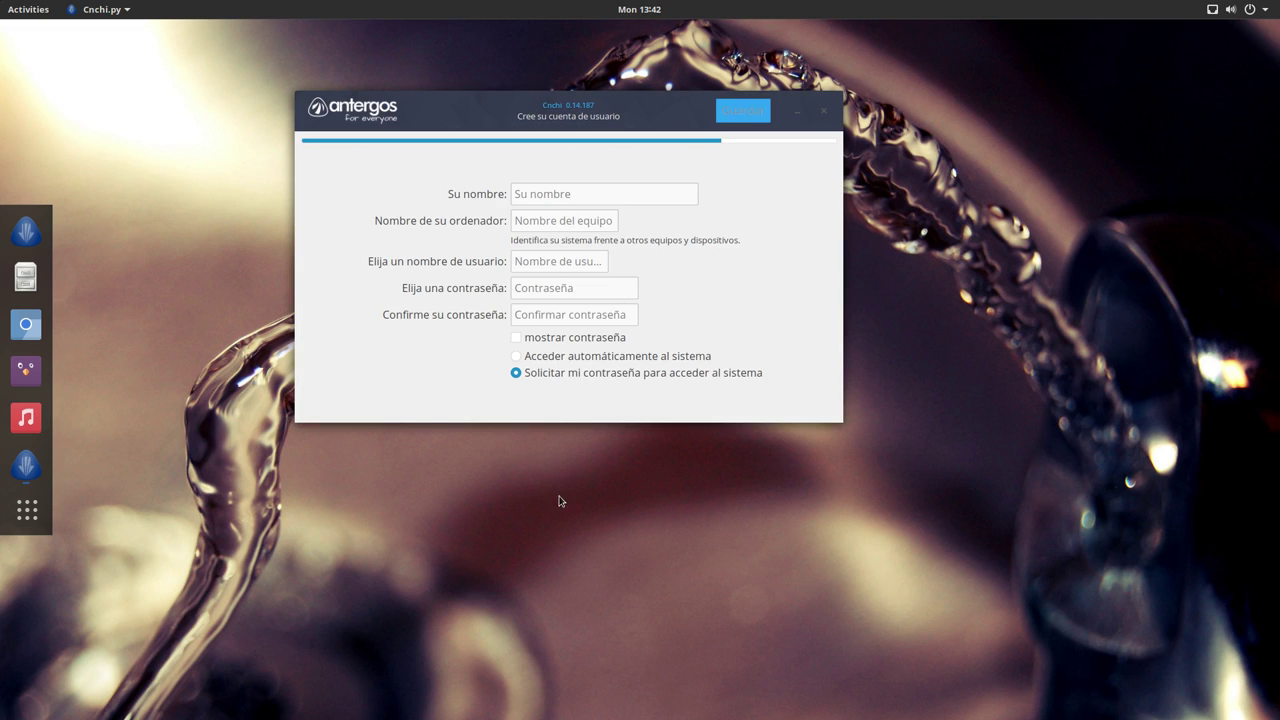
Step: Enter the user's full name and set the computer name to antergos-virtual
click(546, 195)
text(Yoyo)
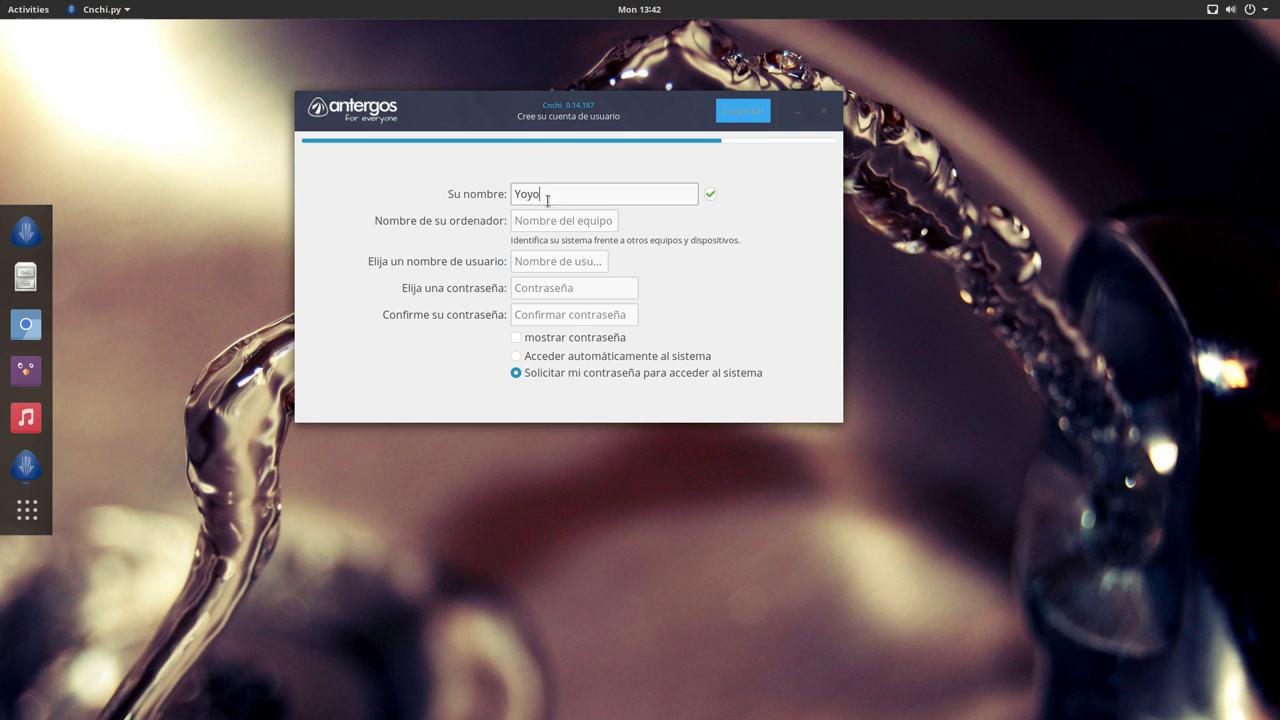
click(532, 222)
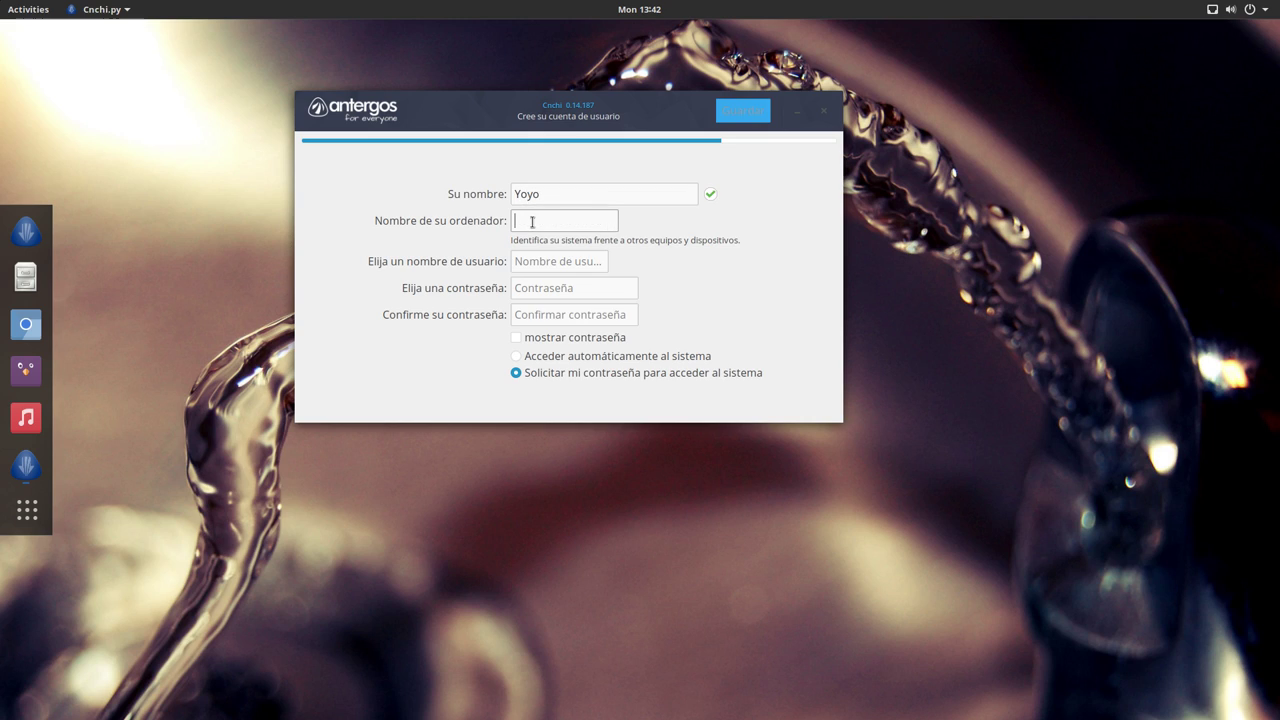
text(antergos-virtual)
Step: Enter the username and account password, confirm the password, and save to begin installing
click(565, 264)
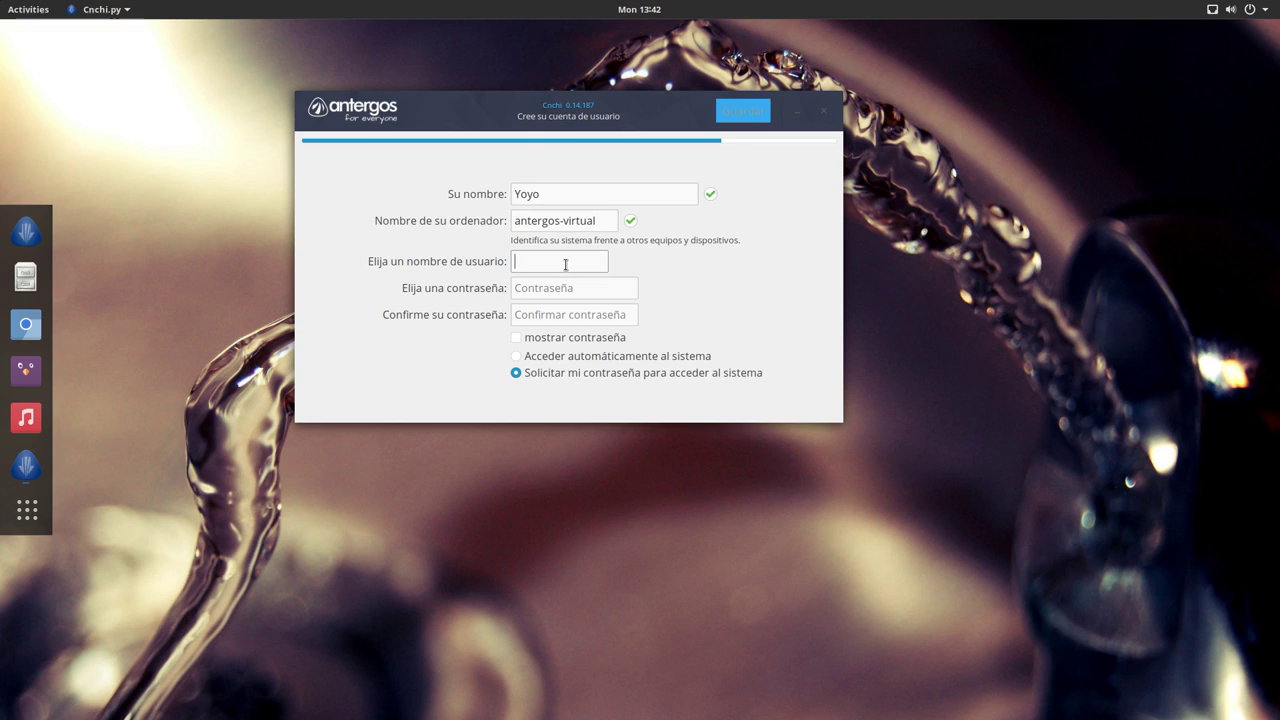
text(yoyo)
click(555, 287)
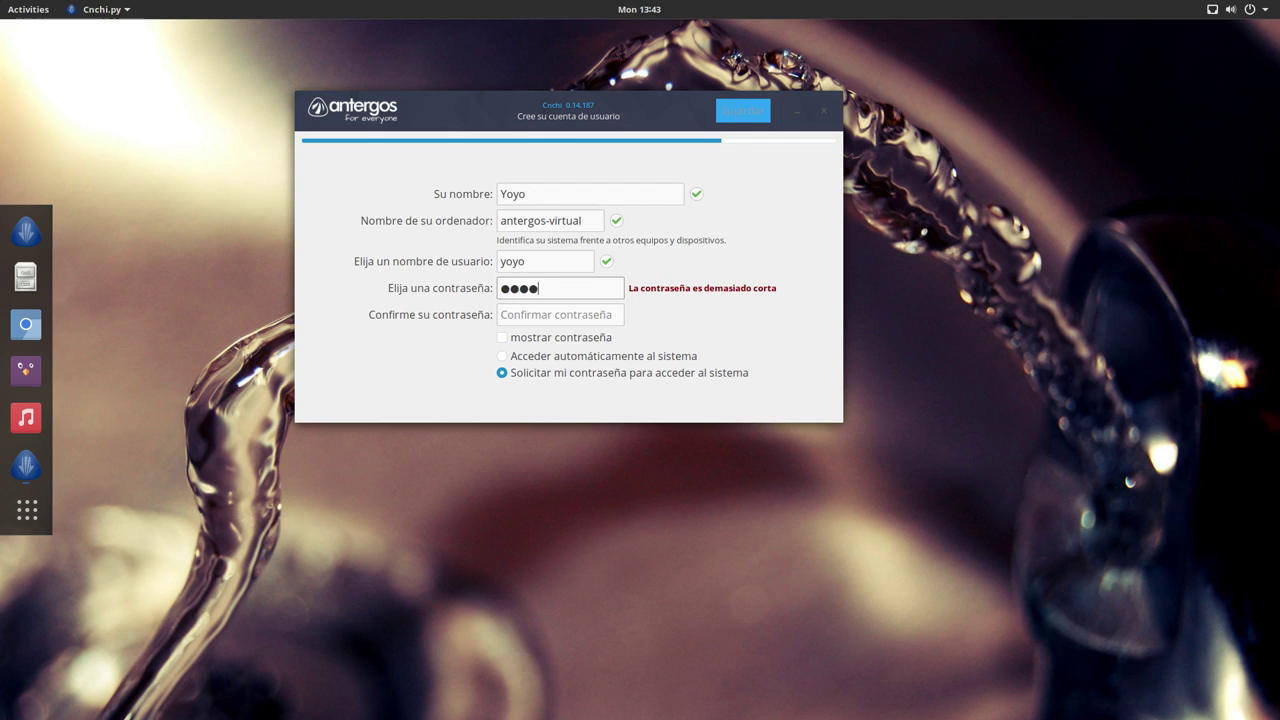
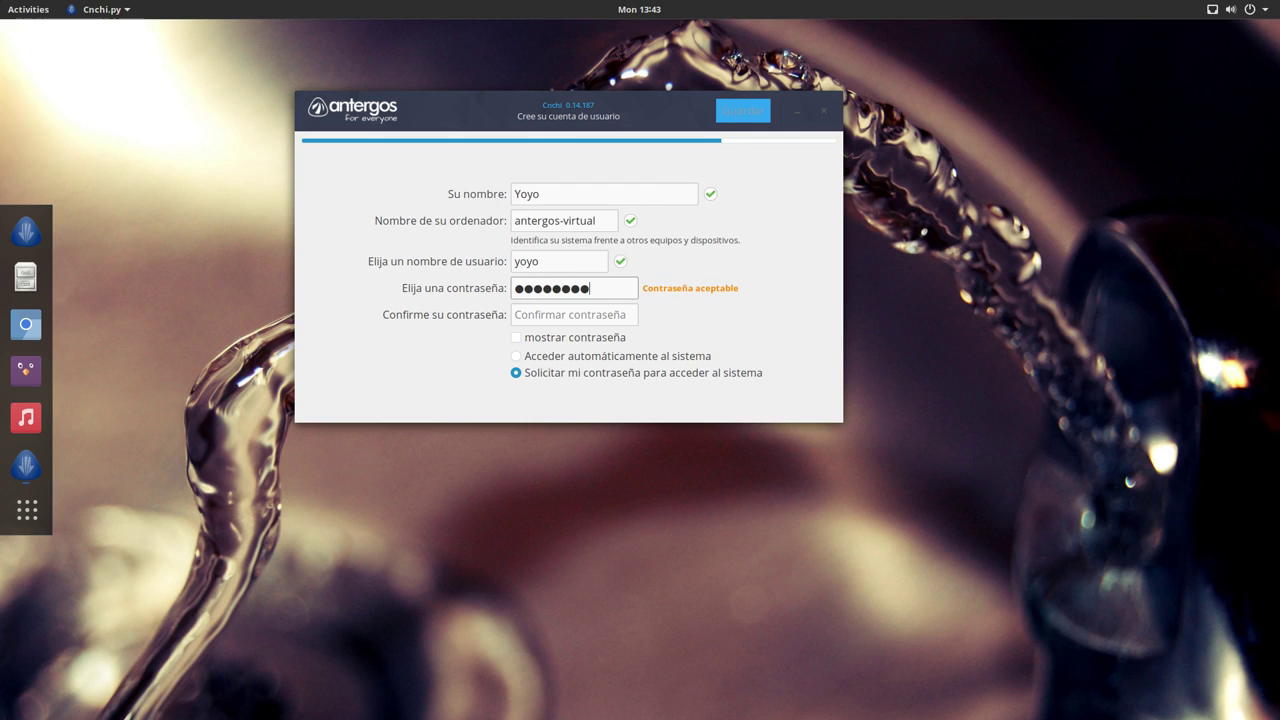
click(553, 316)
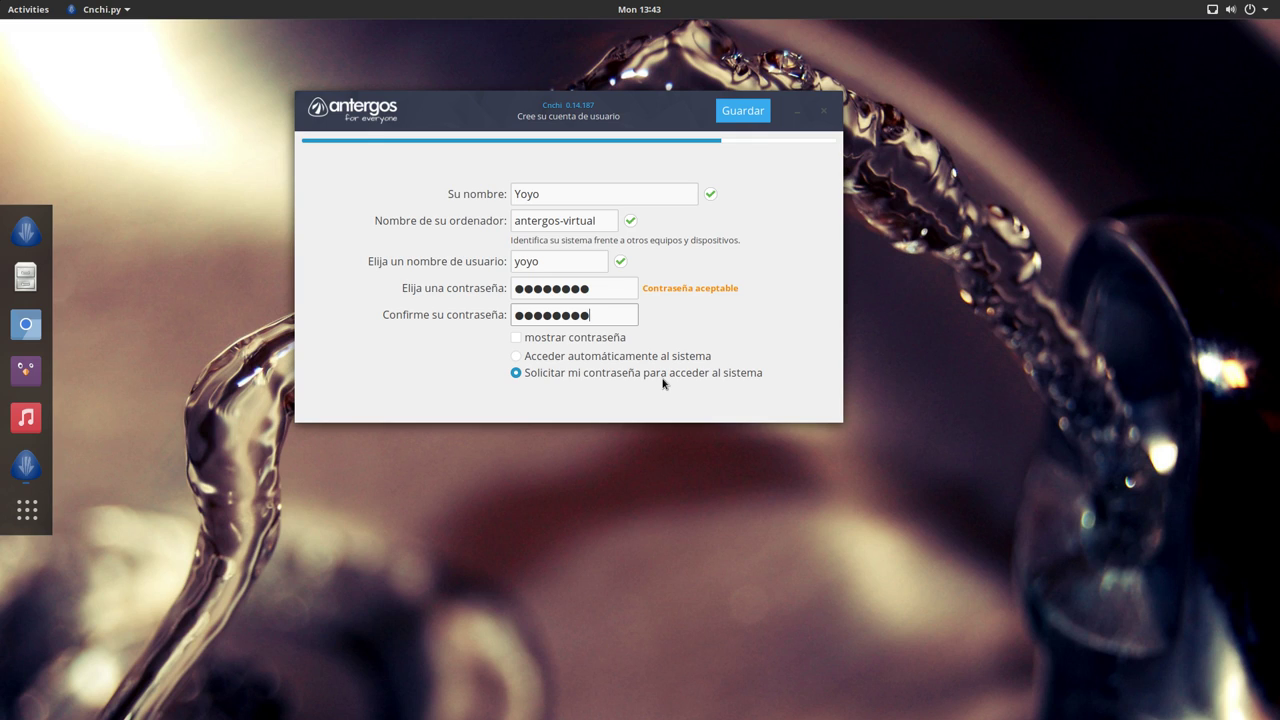
click(756, 115)
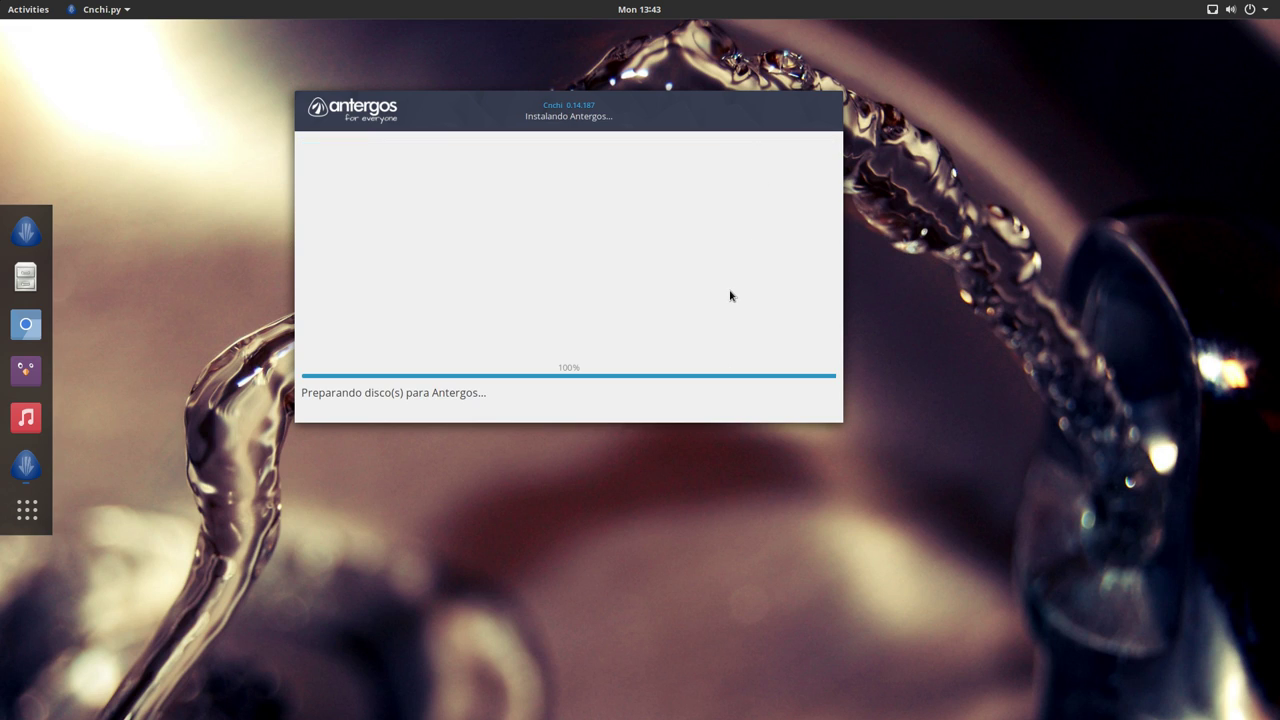
Step: Shift the installer window slightly up-left while disks are prepared and packages download
drag(587, 98, 581, 85)
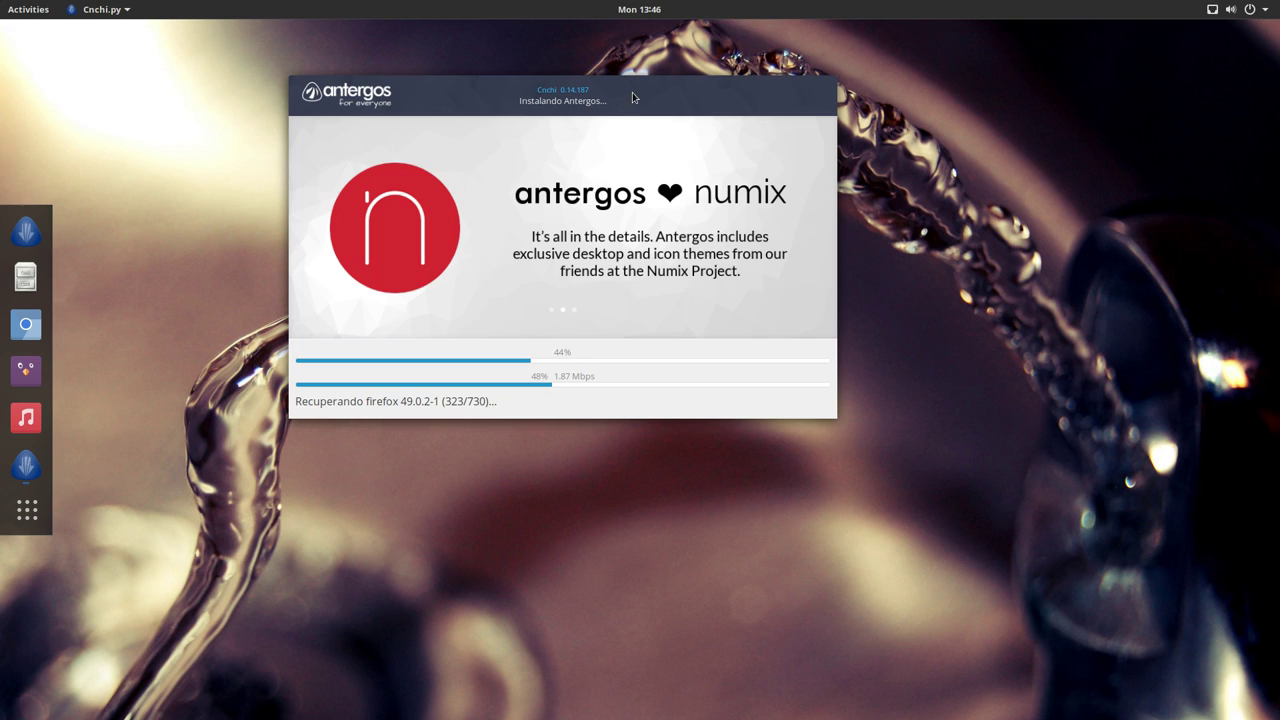
Step: Move the installer window down and right while the installation continues
drag(628, 86, 658, 166)
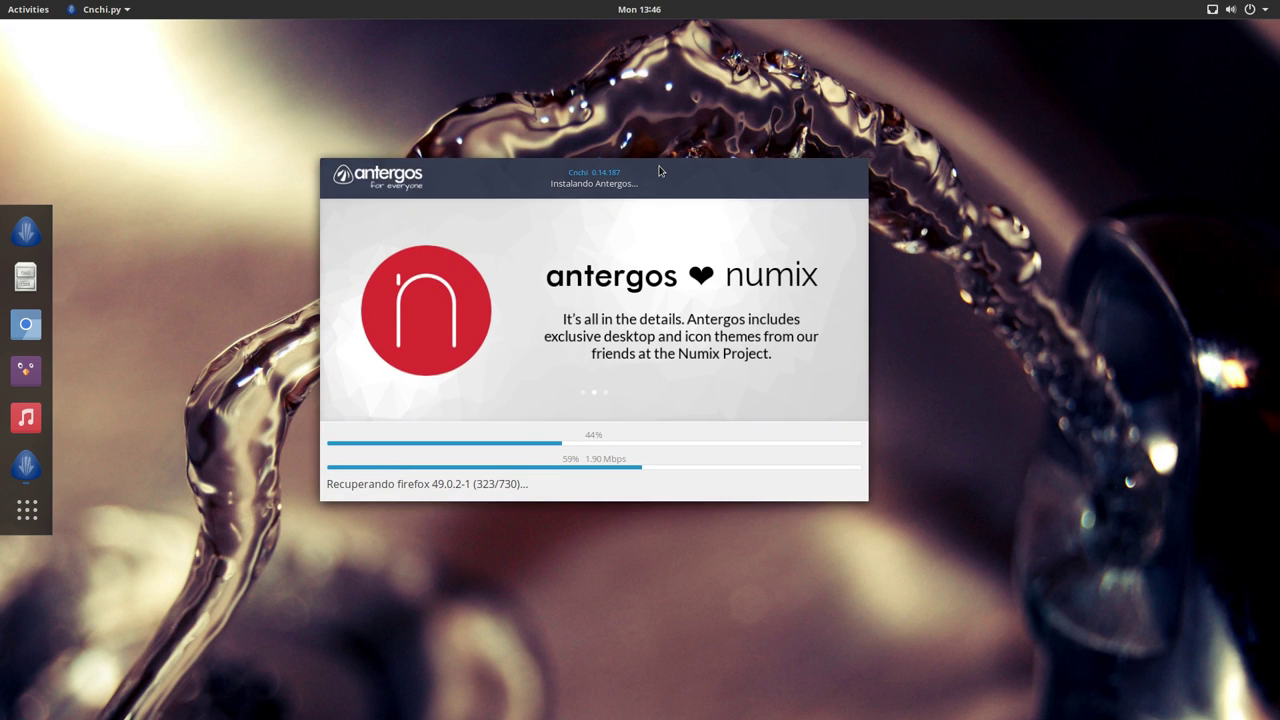